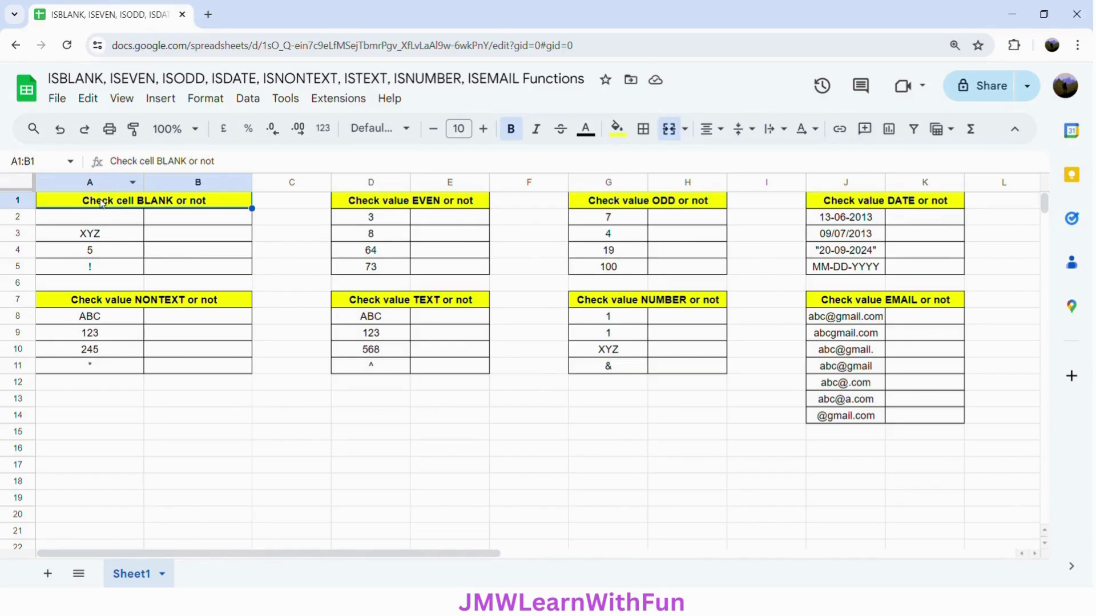
Enter the formula =ISBLANK(A2) in cell B2, viewing the function's help details along the way
left_click(196, 226)
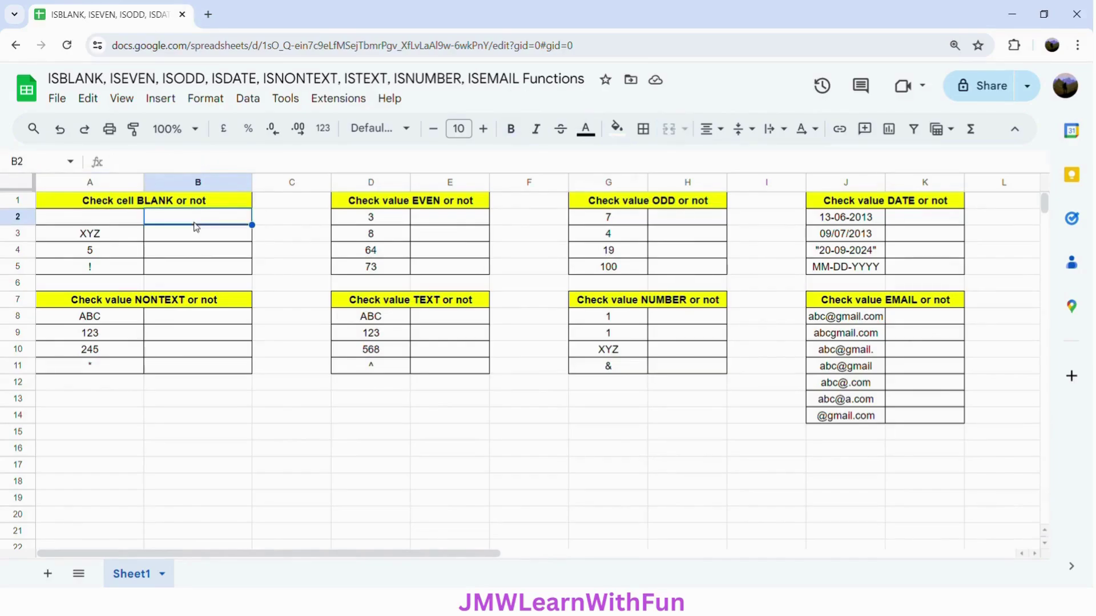
type("=I")
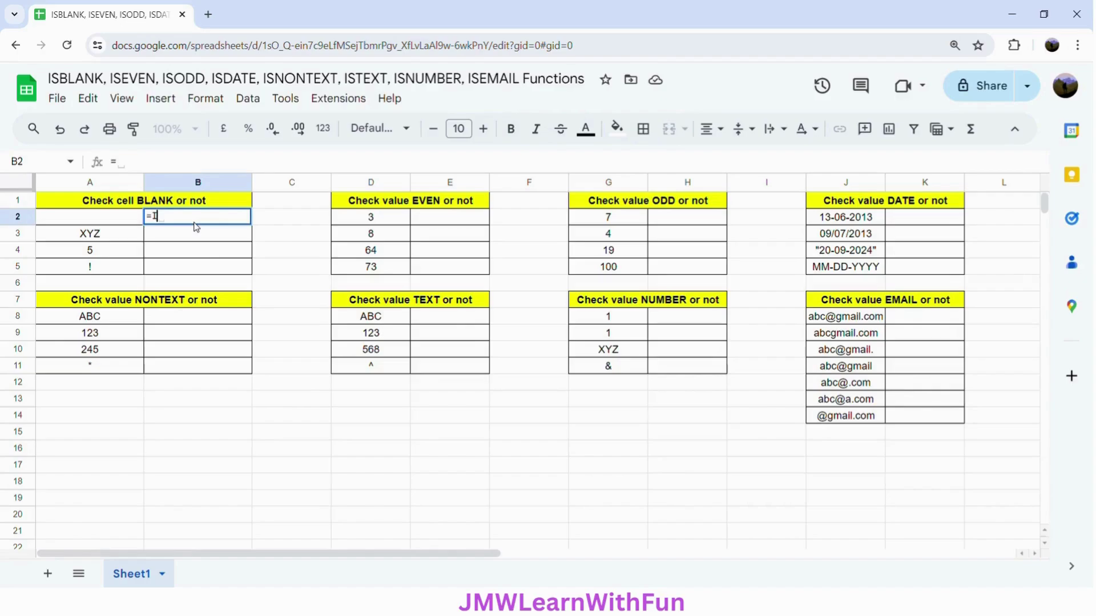
type("SBLANK")
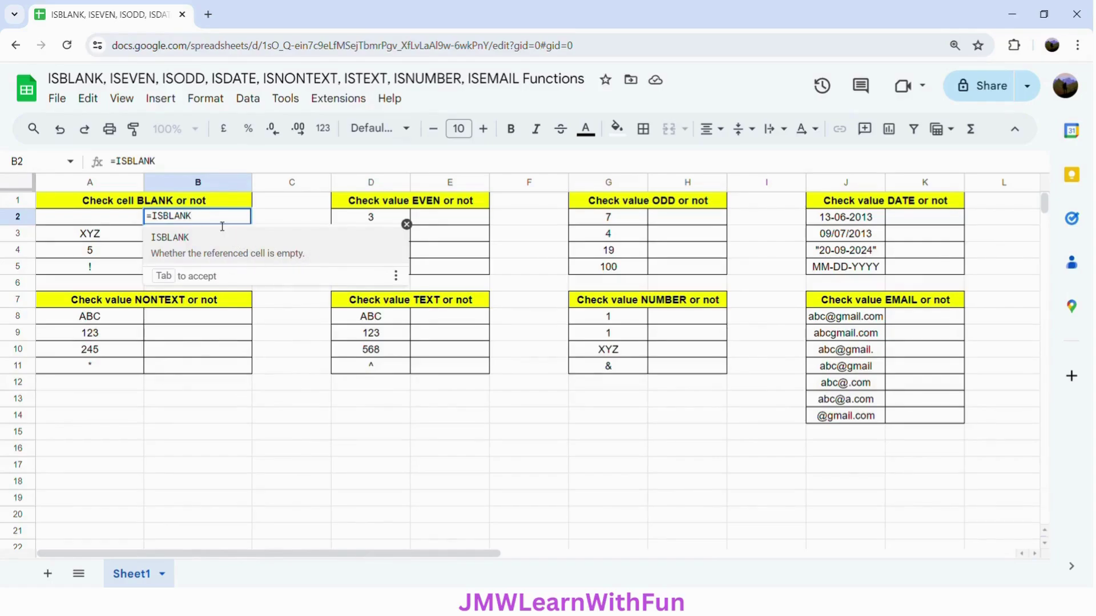
left_click(235, 239)
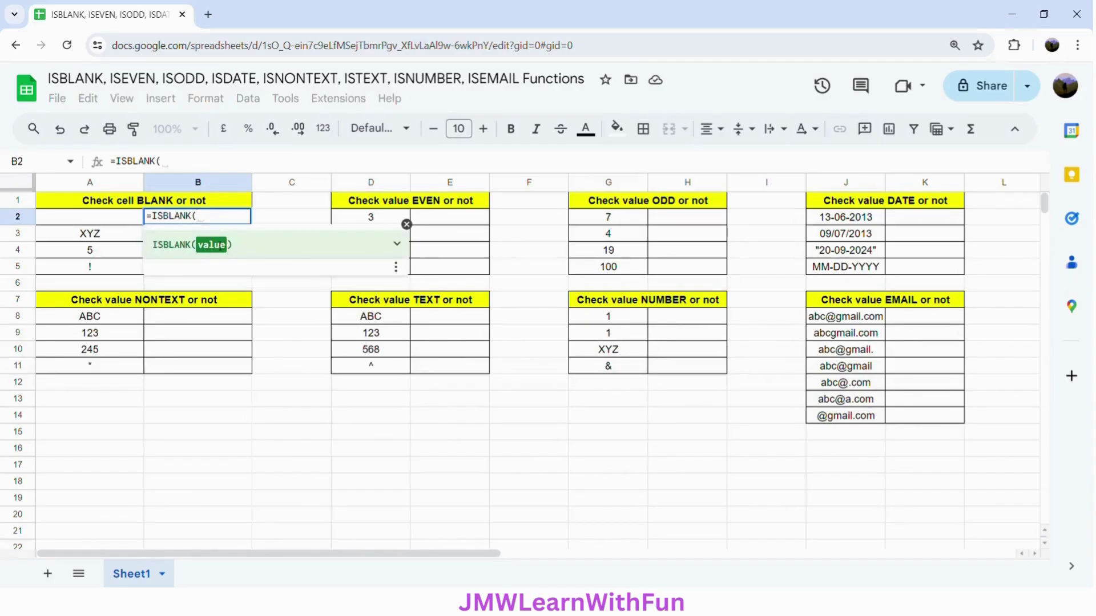
left_click(397, 244)
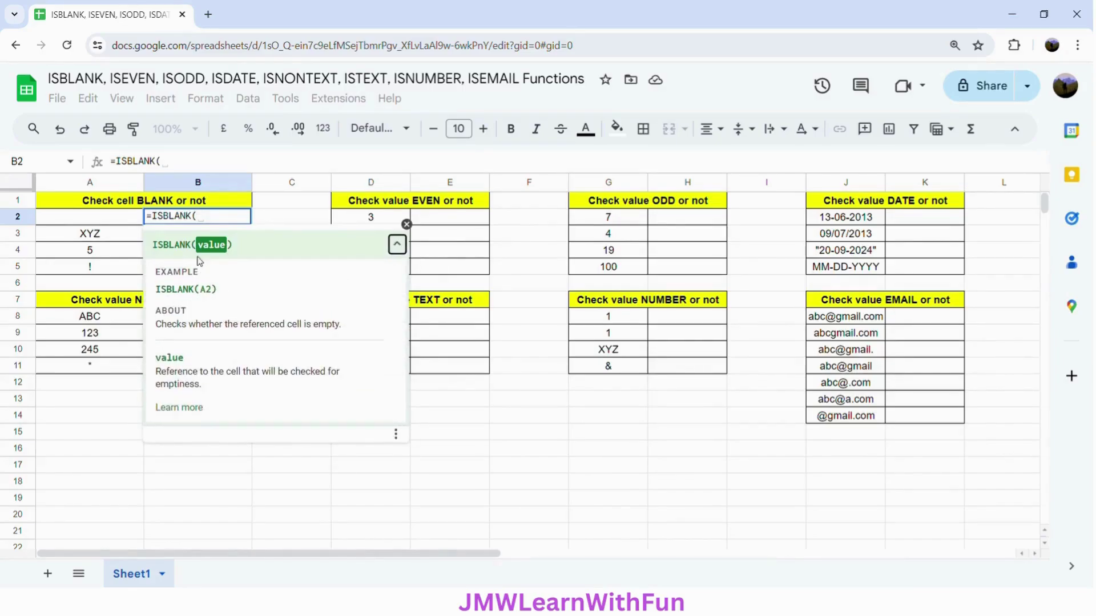
left_click(75, 221)
type(")")
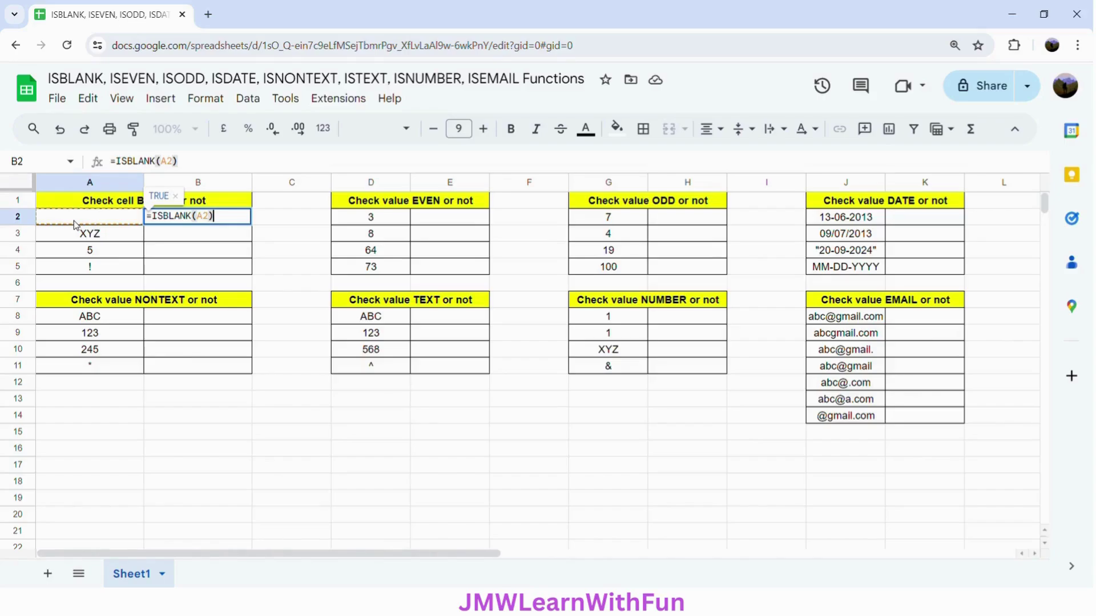
key("Return")
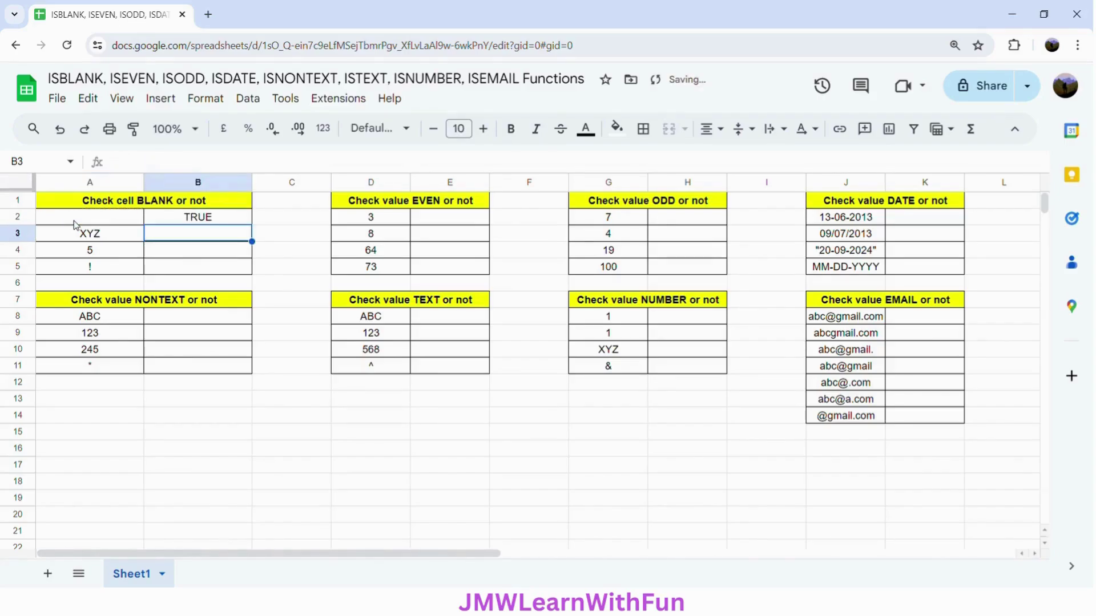
Fill the ISBLANK formula from B2 down through B5 and compare the results with the values in column A
left_click(230, 222)
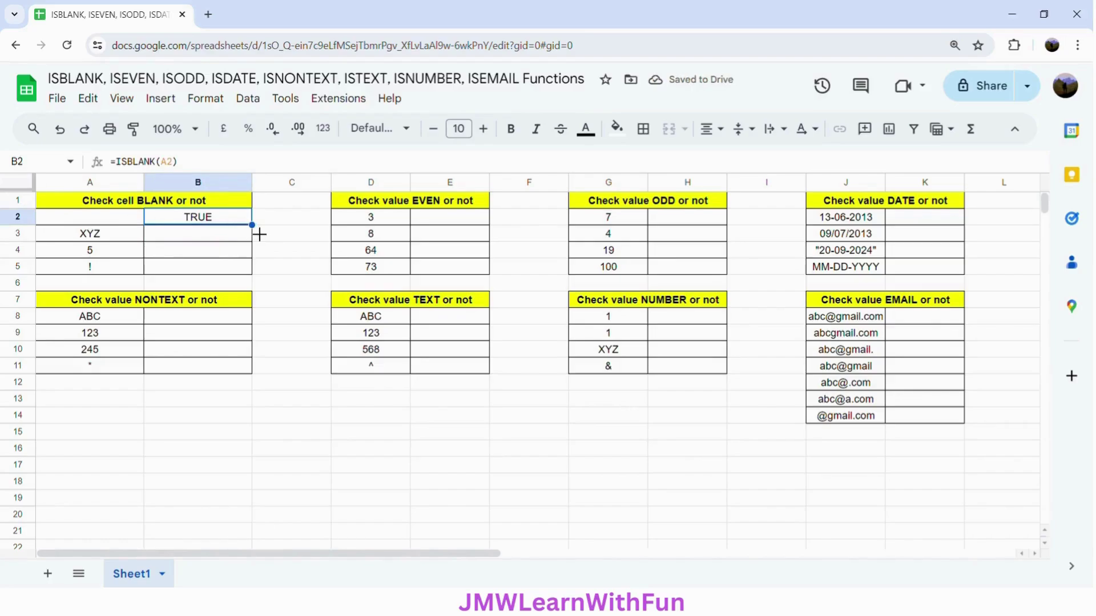
left_click_drag(252, 225, 254, 278)
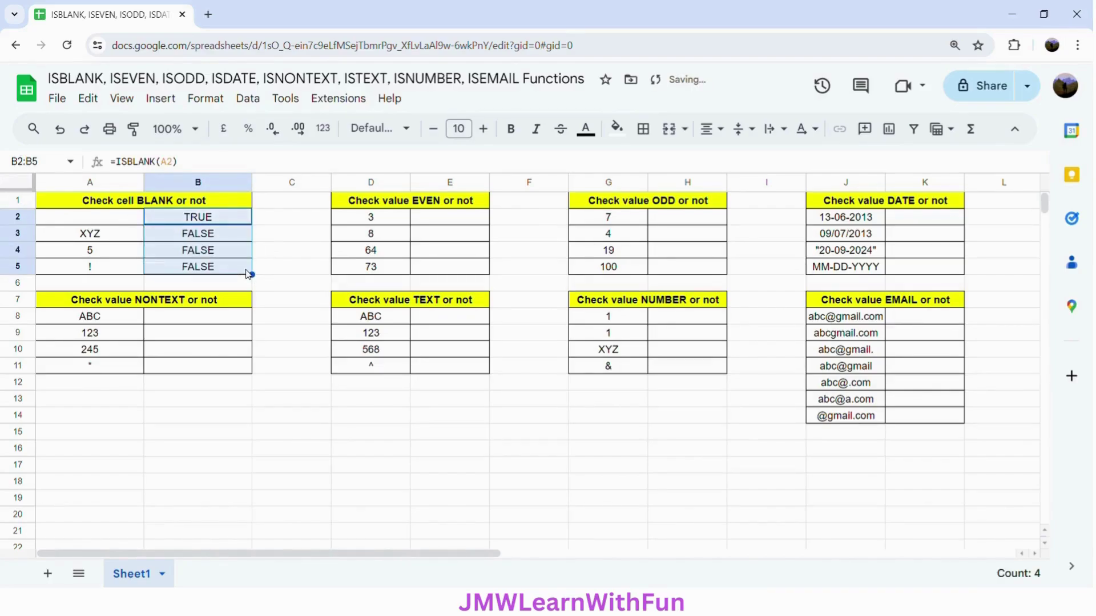
left_click(103, 222)
left_click(190, 223)
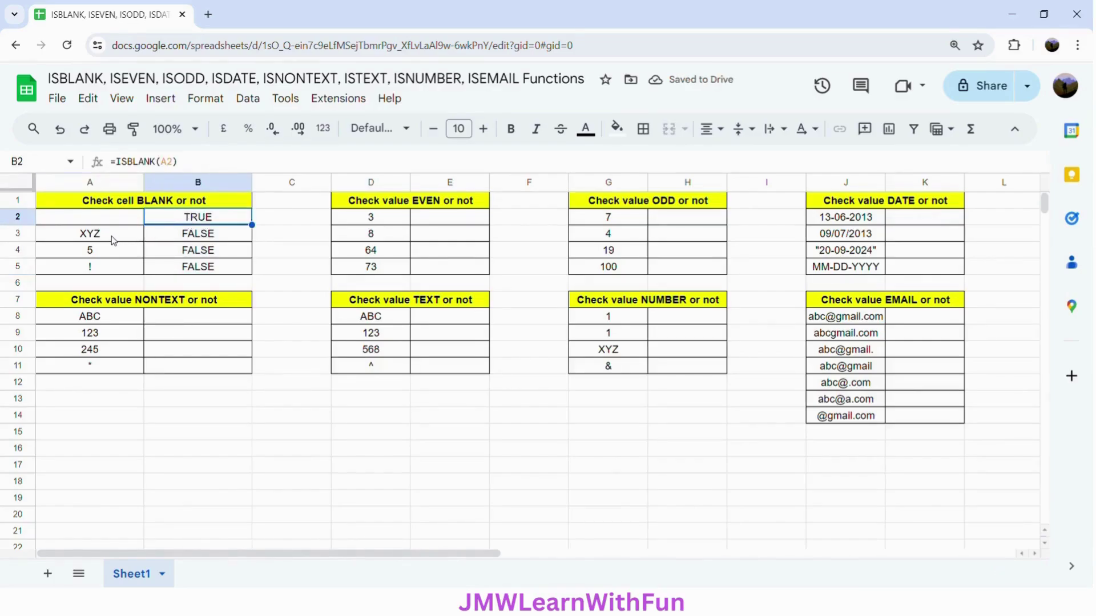
left_click_drag(112, 240, 123, 278)
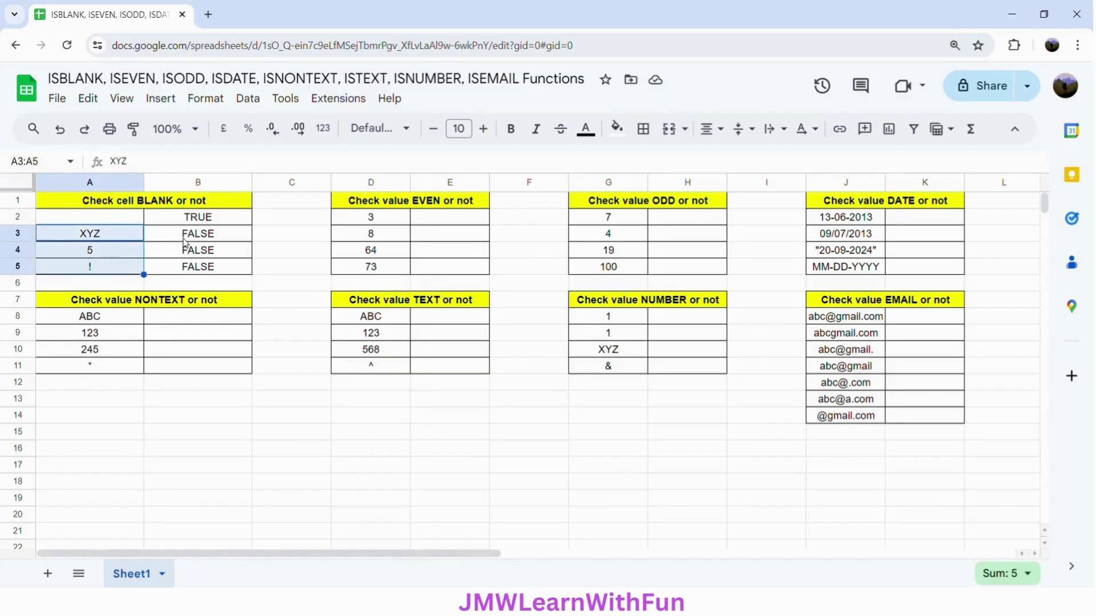
left_click_drag(183, 240, 203, 271)
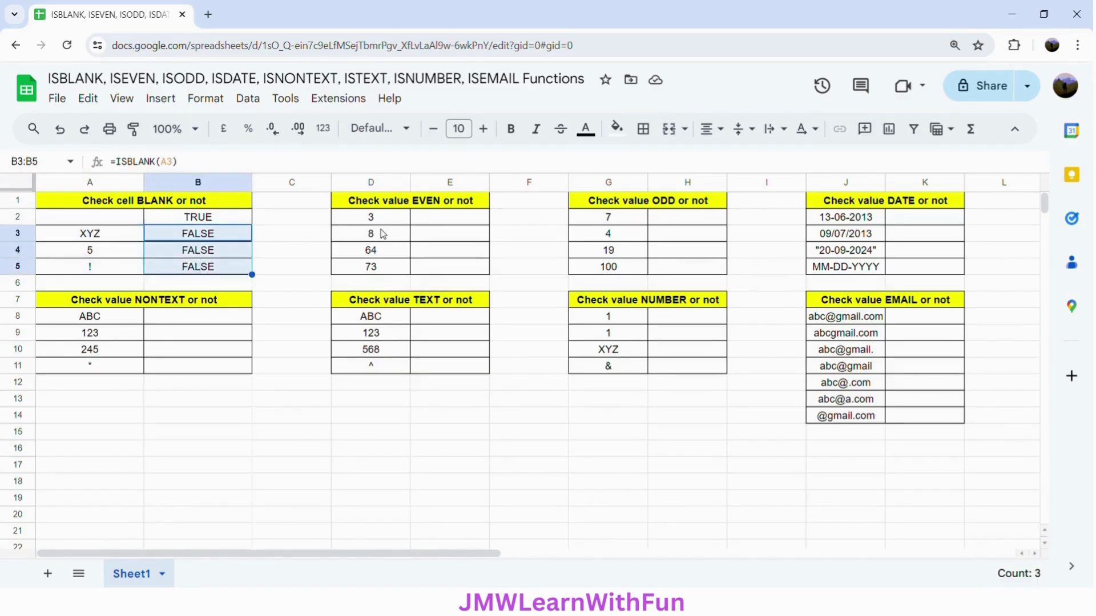
Enter =ISEVEN(D2) in cell E2 and accept the suggested auto-fill for E3:E5
left_click(371, 205)
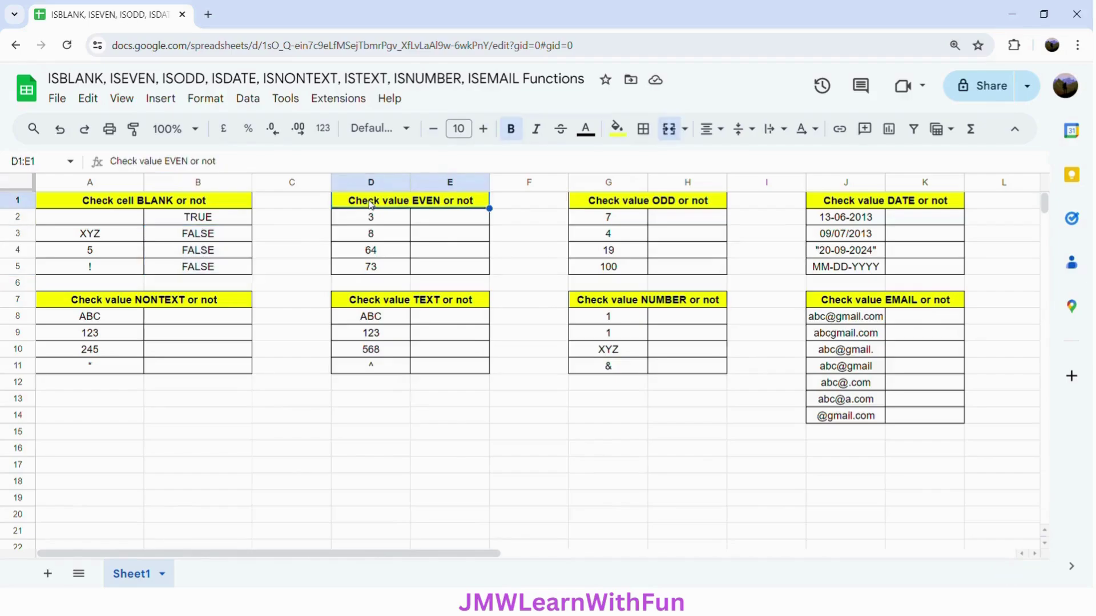
left_click(454, 224)
type("=")
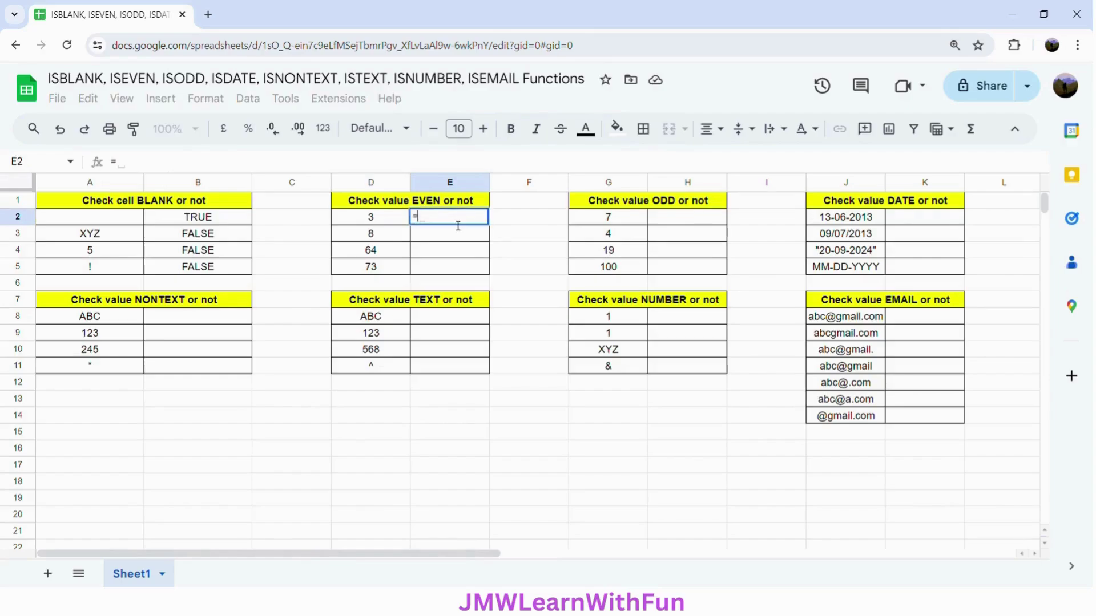
type("ISEVEN")
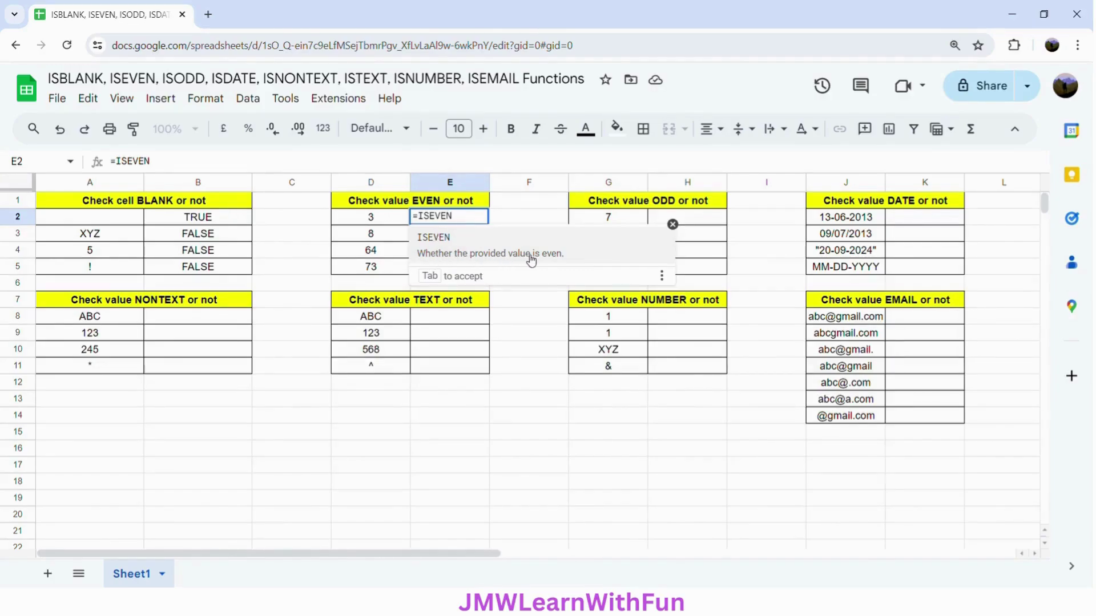
left_click(472, 245)
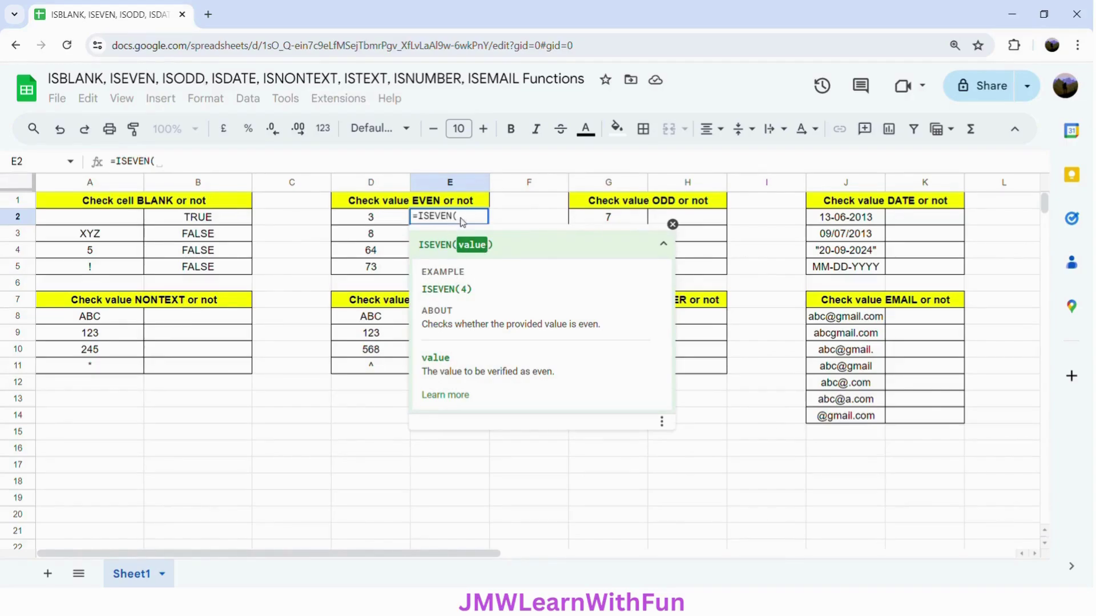
left_click(386, 222)
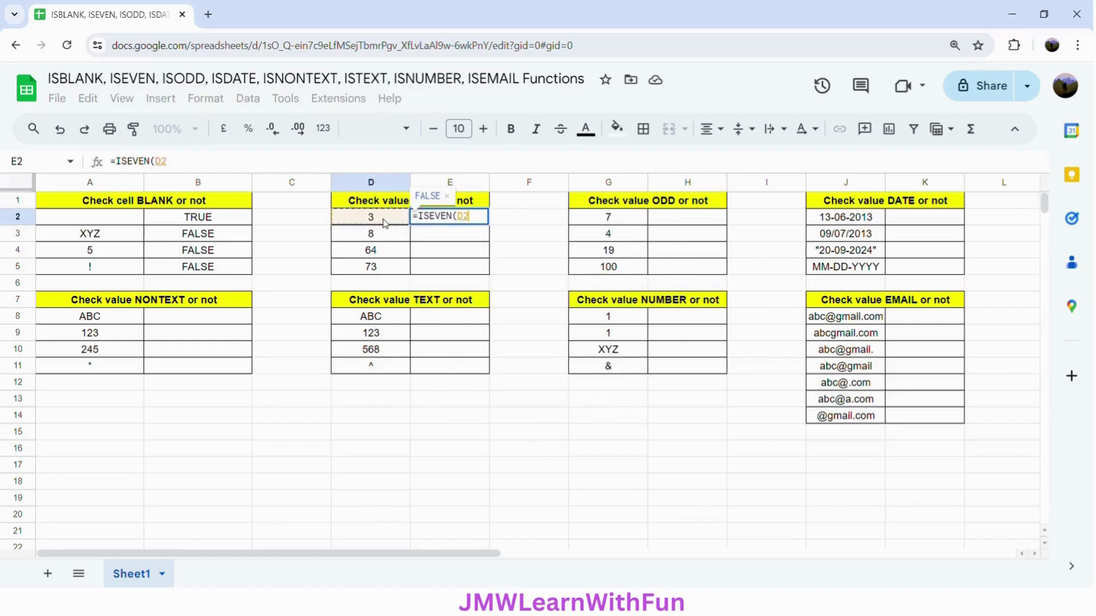
type(")")
key("Return")
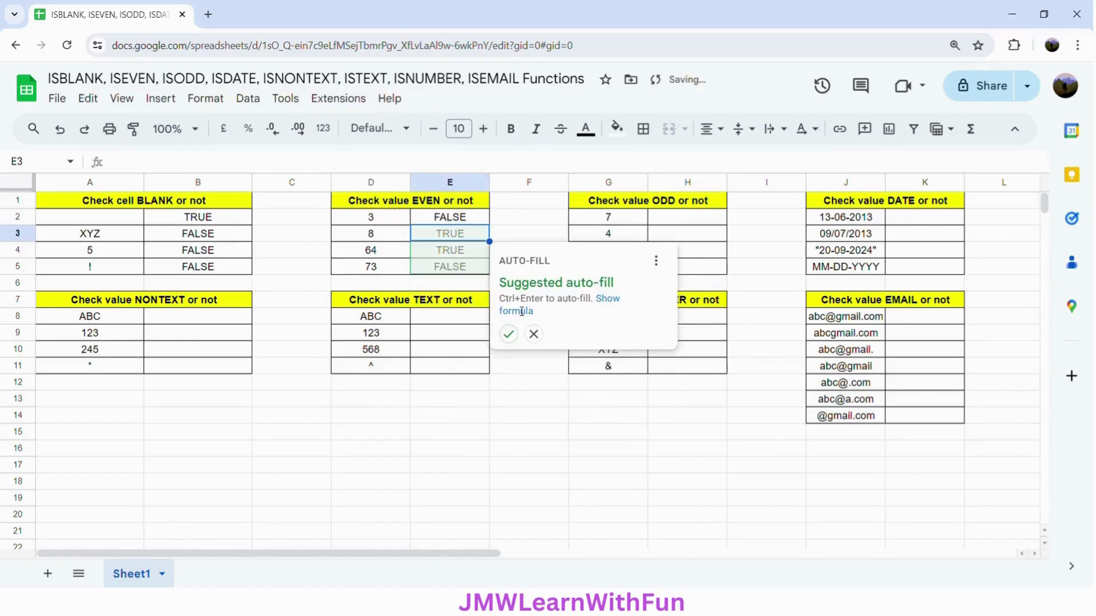
left_click(509, 335)
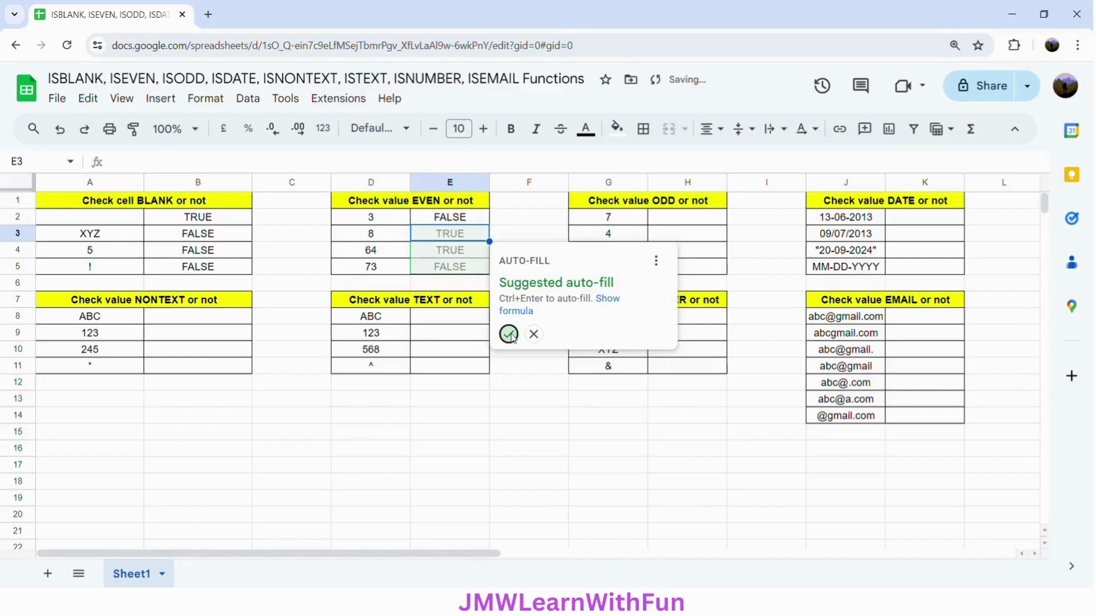
Check each number in D2:D5 against its ISEVEN result in column E
left_click(374, 222)
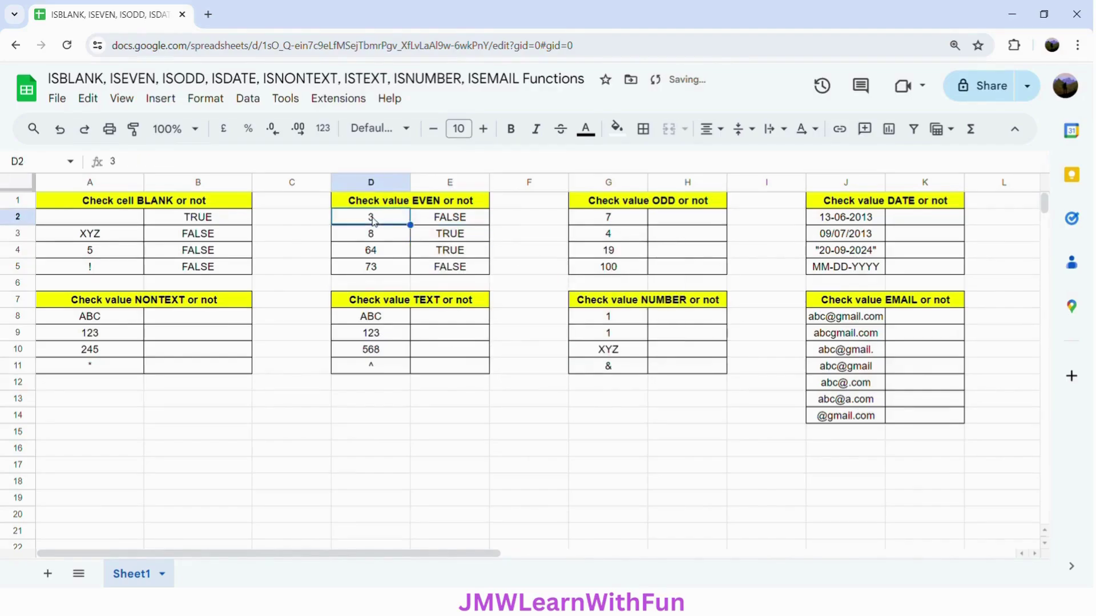
left_click_drag(455, 222, 389, 239)
left_click(464, 234)
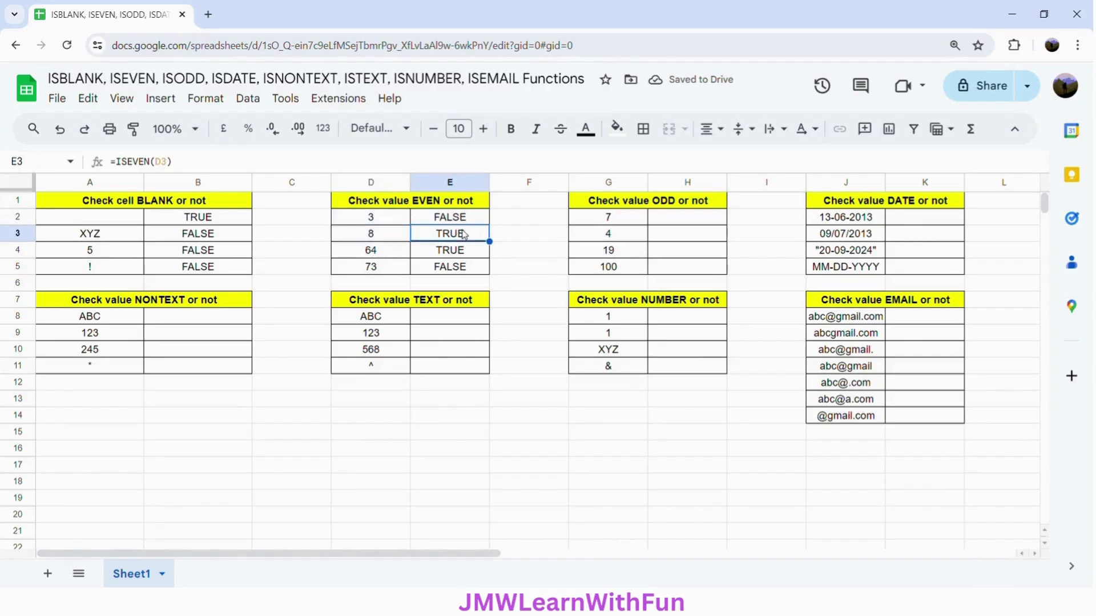
left_click(387, 253)
left_click(443, 257)
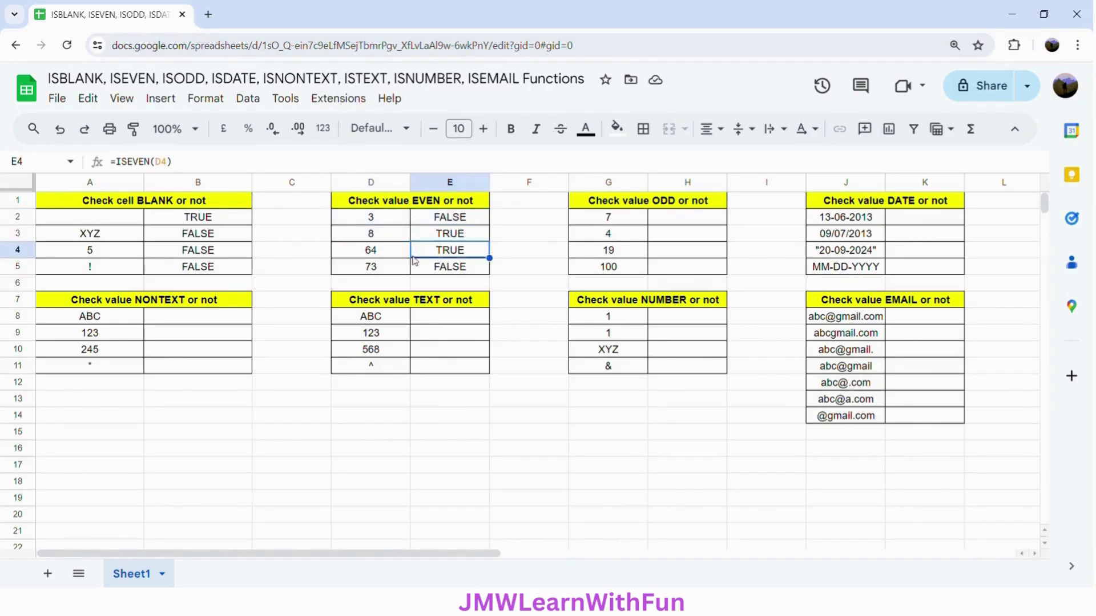
left_click(398, 269)
left_click(452, 272)
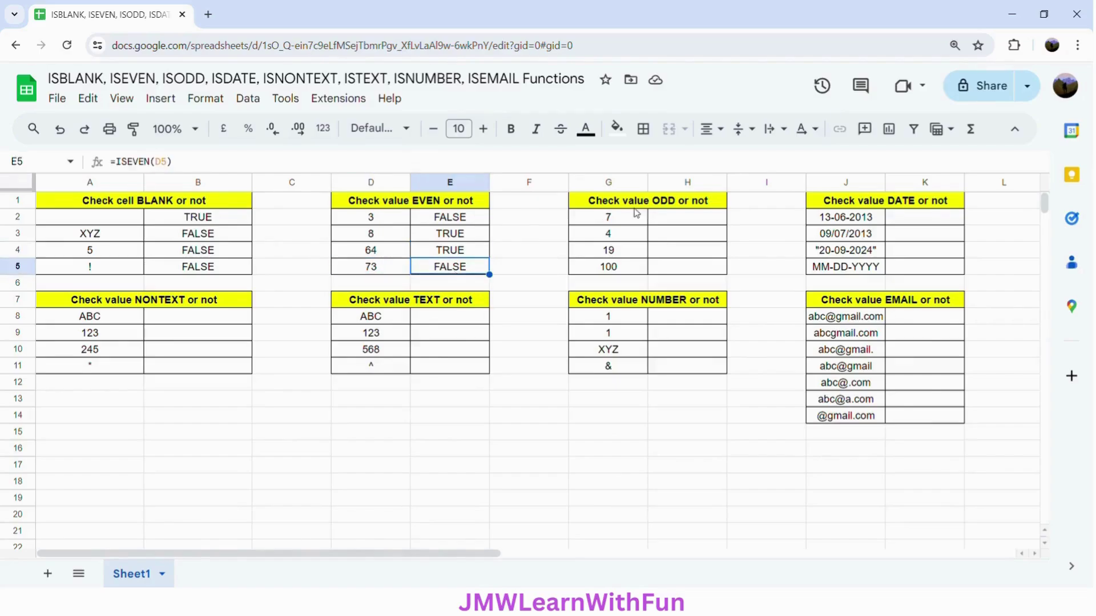
Enter =ISODD(G2) in cell H2 and accept the suggested auto-fill for H3:H5
left_click(610, 204)
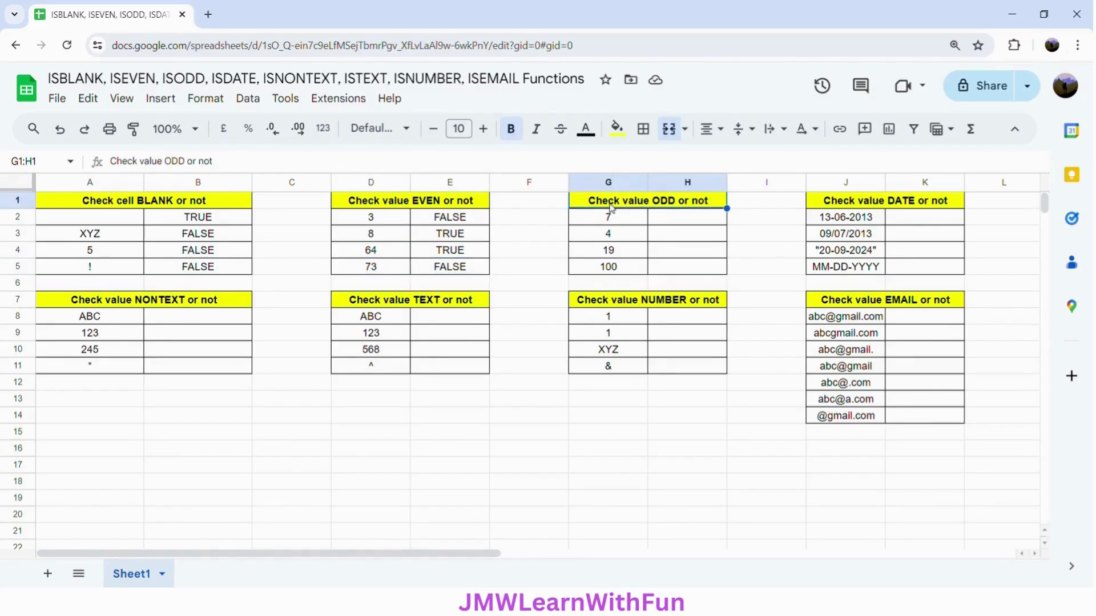
left_click(672, 223)
type("=")
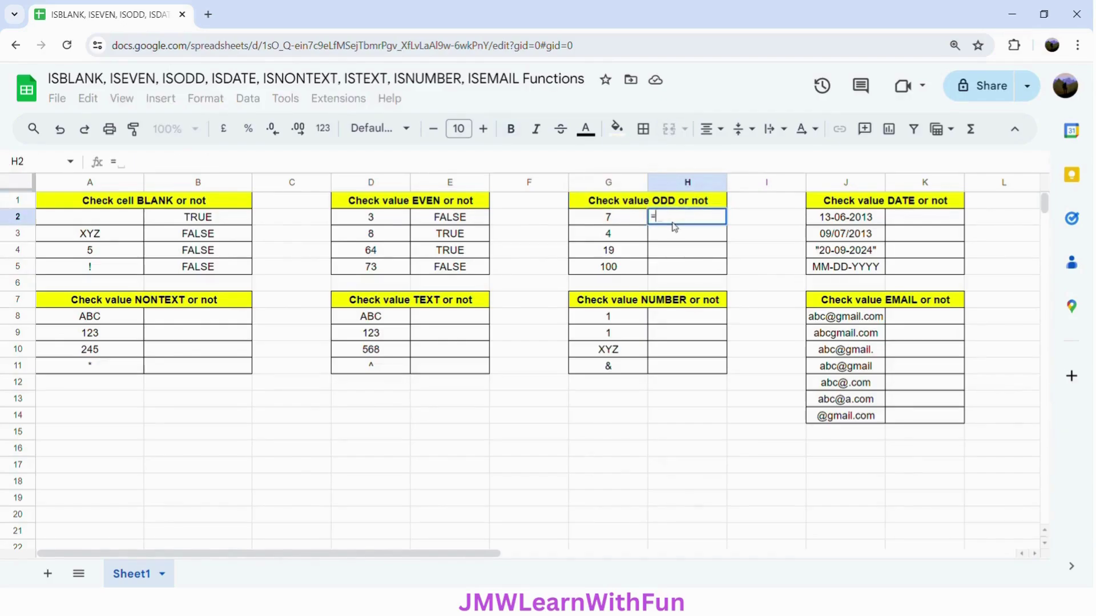
type("ISODD")
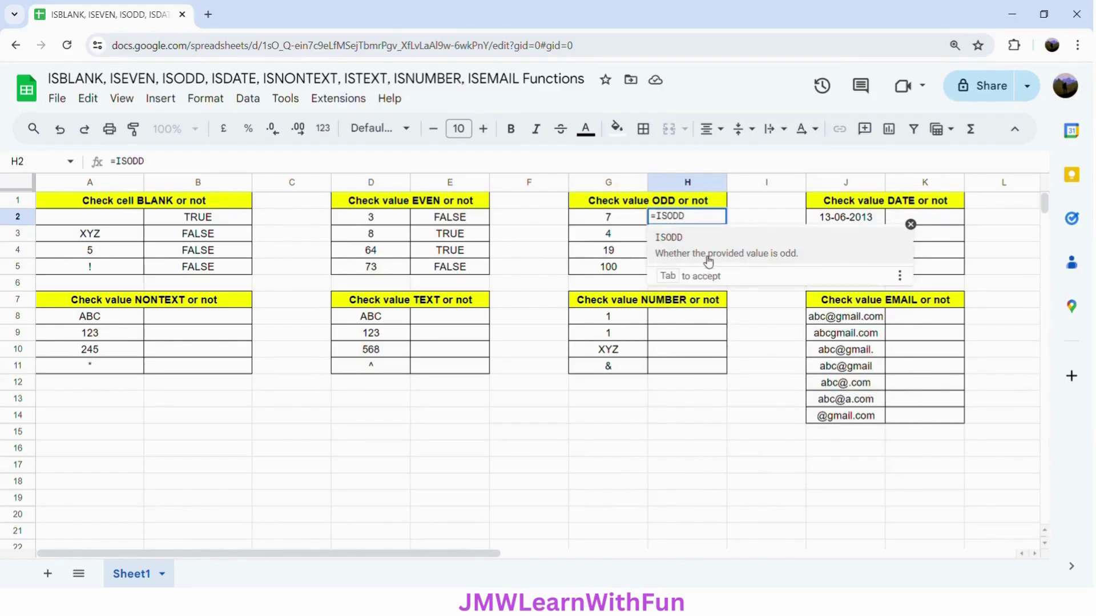
key("Tab")
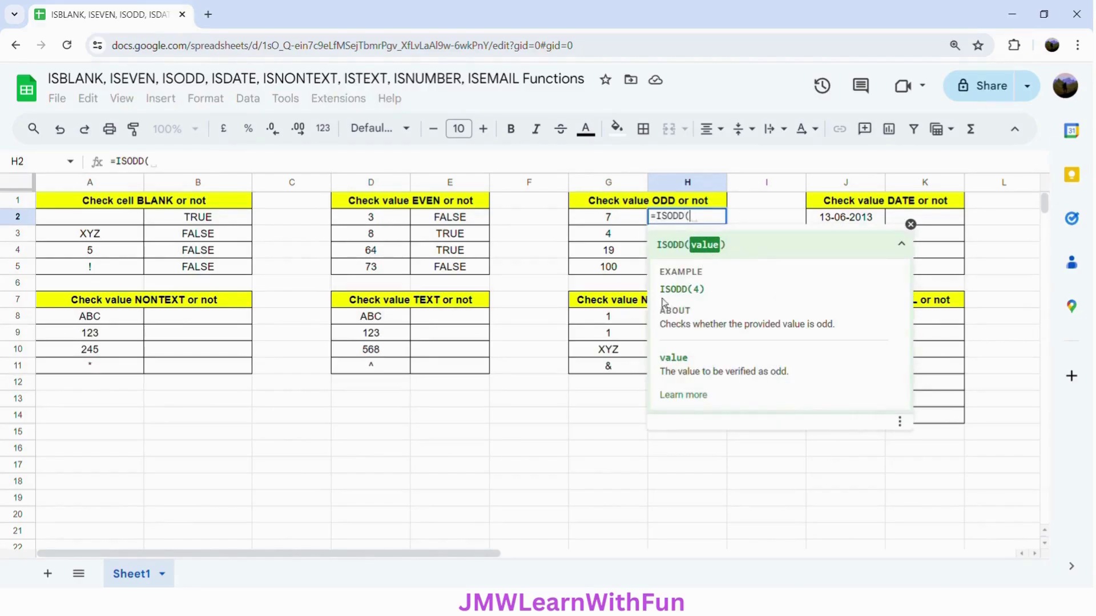
left_click(608, 219)
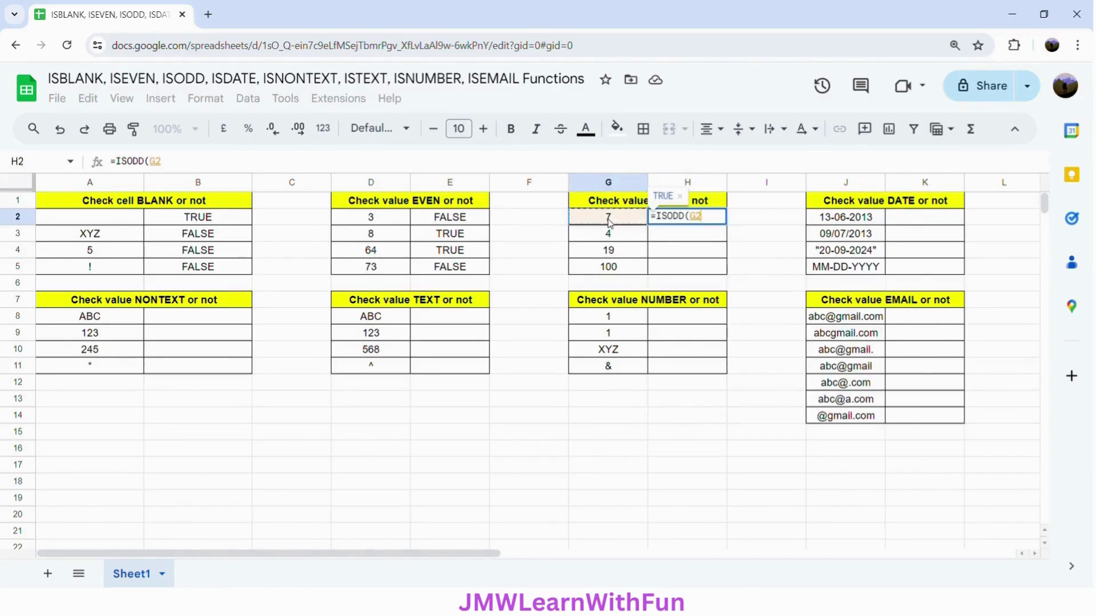
type(")")
key("Return")
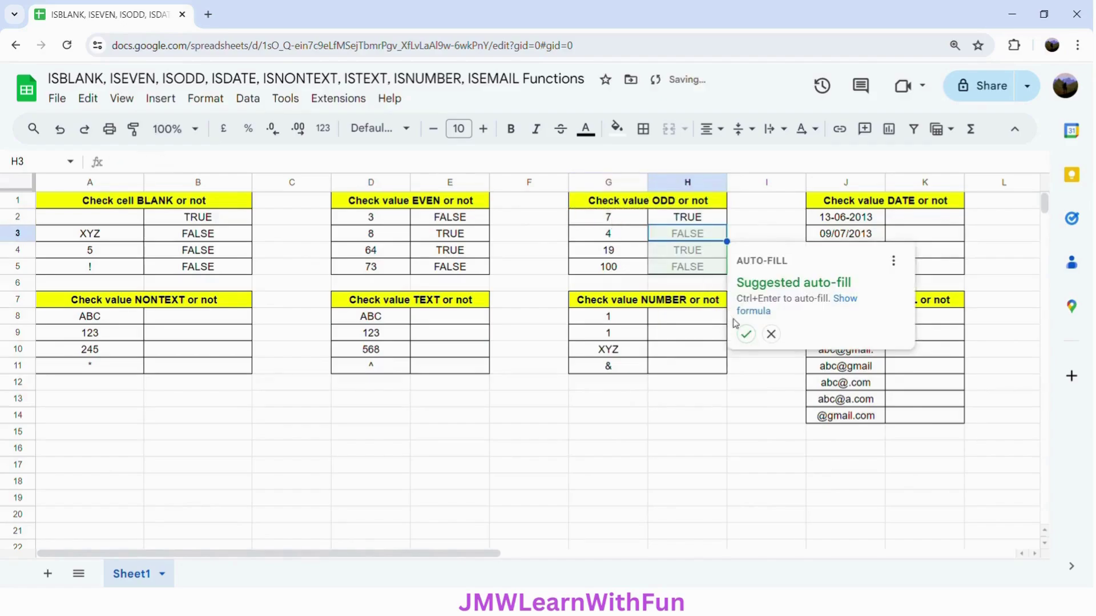
left_click(746, 334)
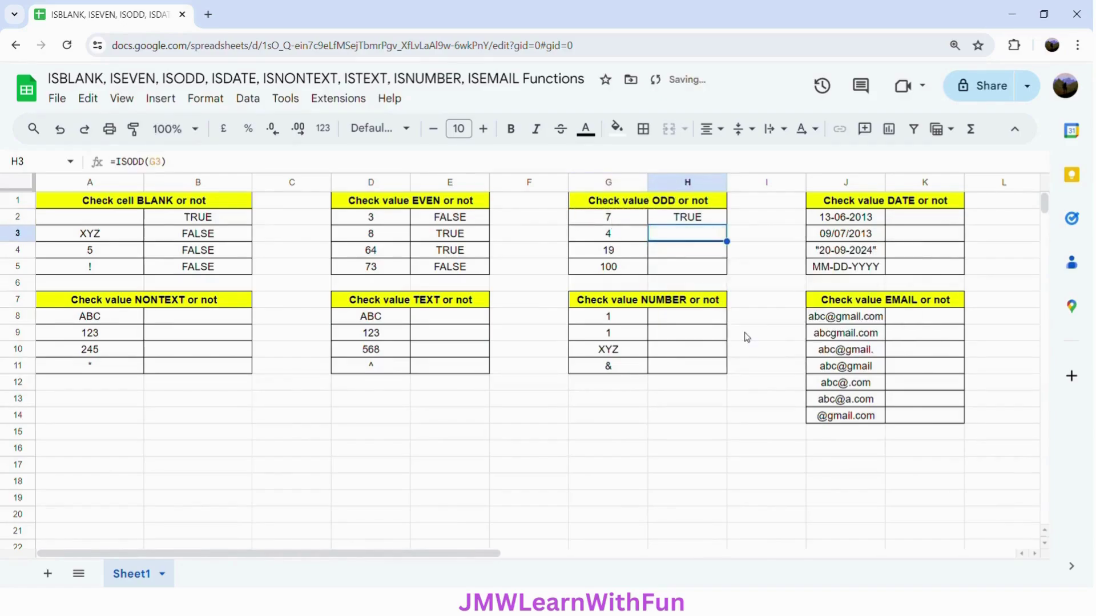
Check each number in G2:G5 against its ISODD result in column H
left_click(666, 221)
left_click(620, 222)
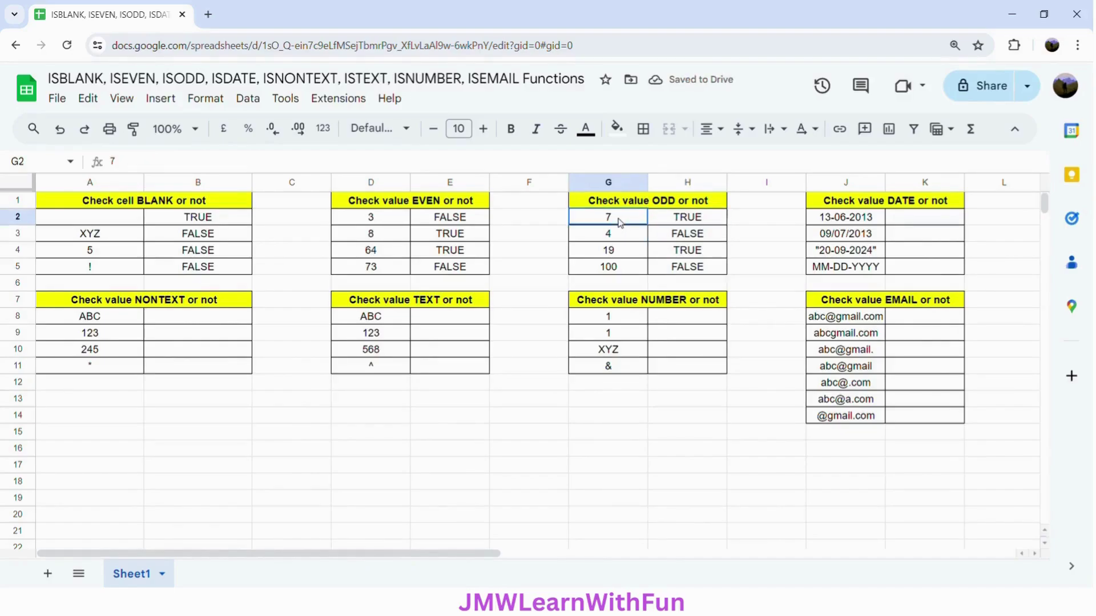
left_click(693, 222)
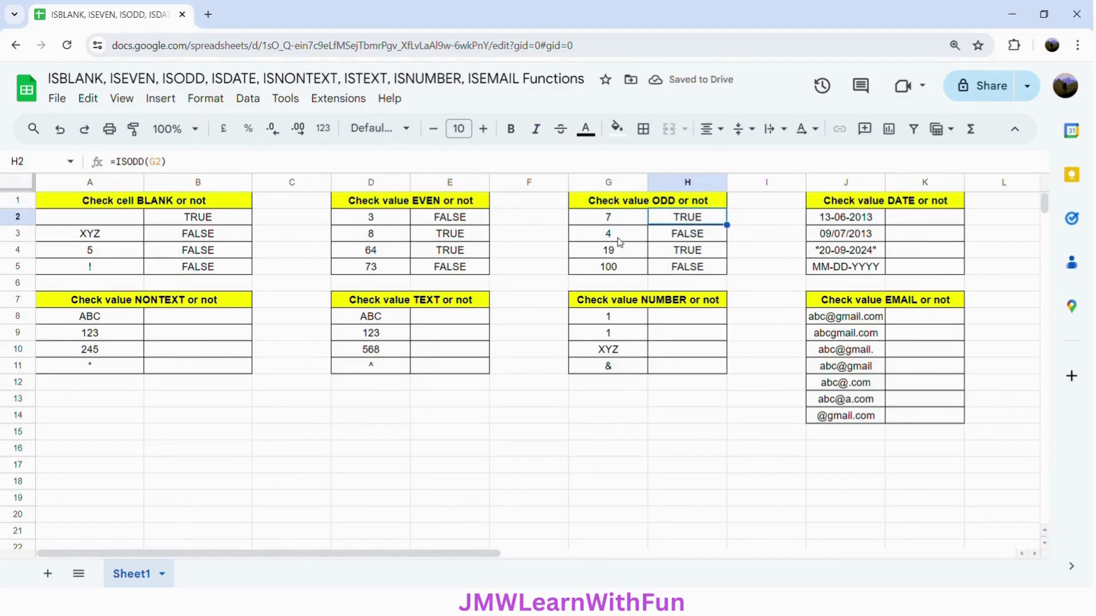
left_click(621, 241)
left_click(662, 241)
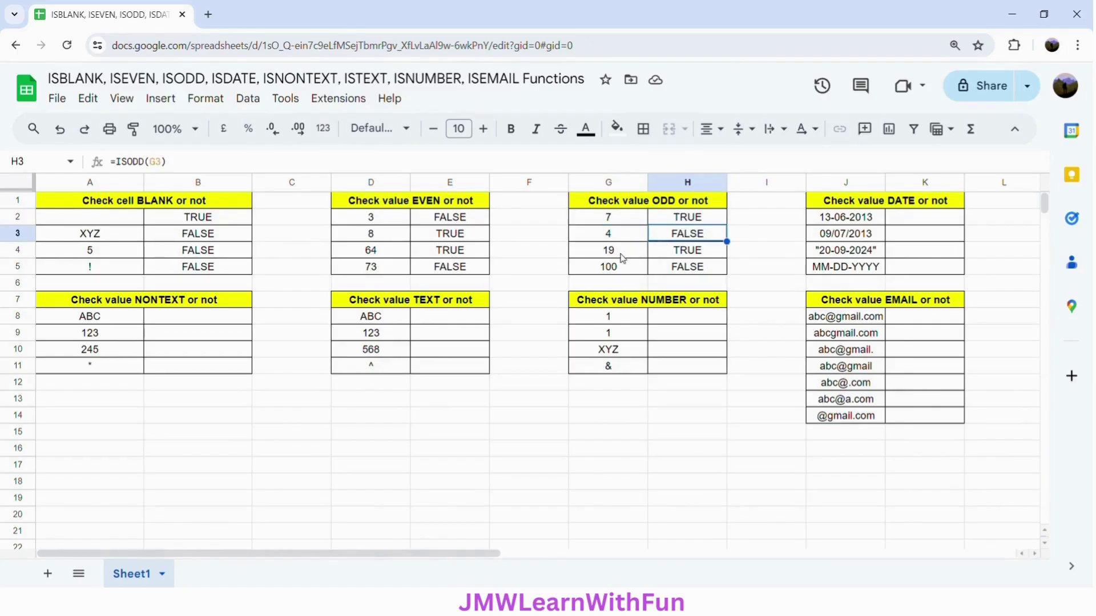
left_click(622, 253)
left_click(690, 253)
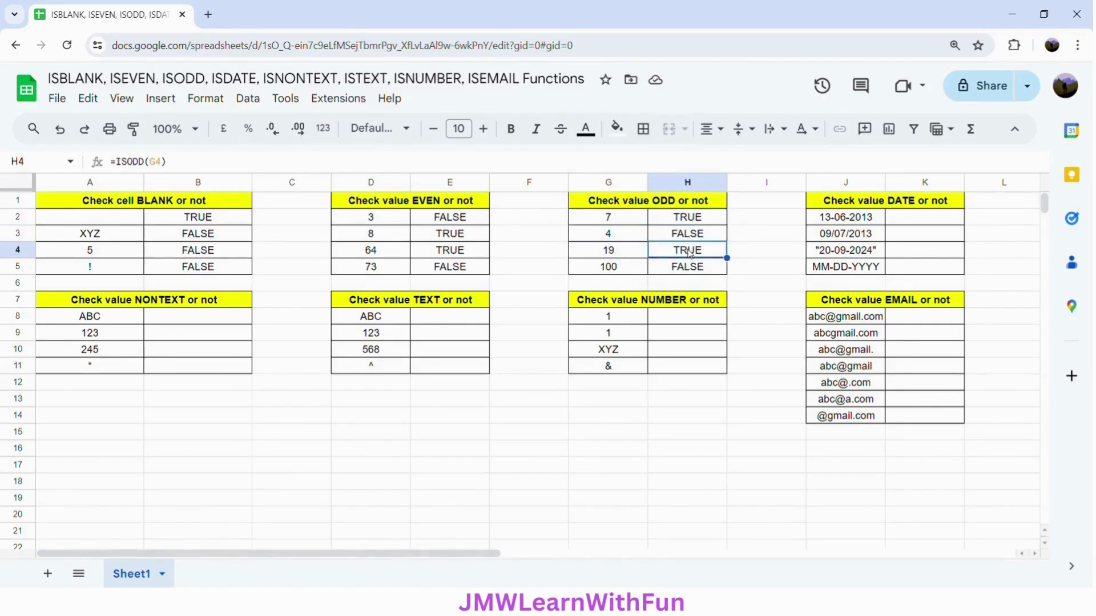
left_click(635, 266)
left_click(689, 268)
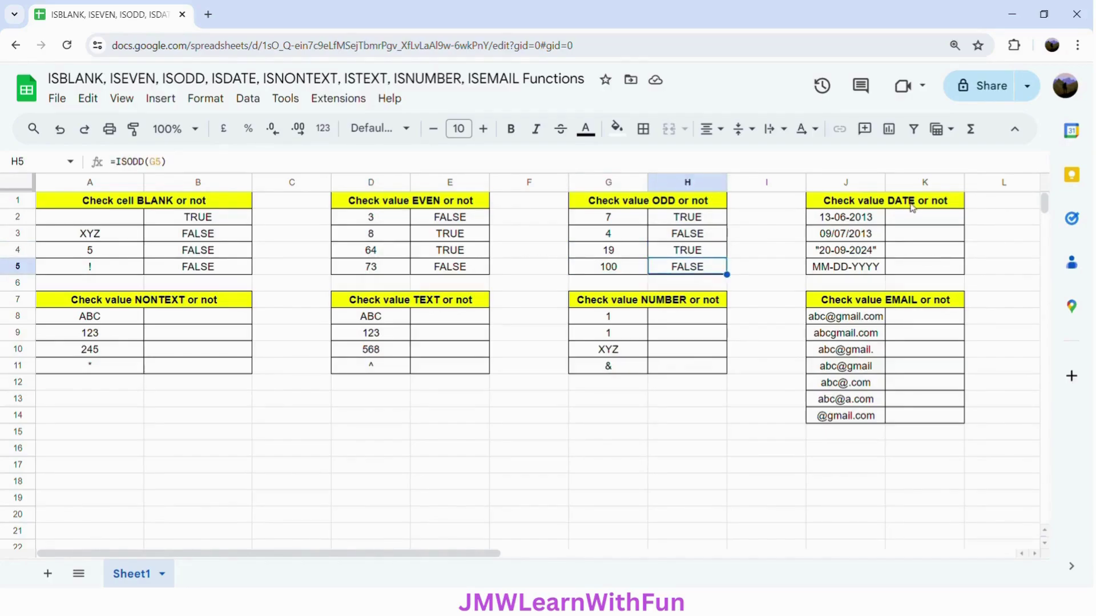
Enter =ISDATE(J2) in cell K2 and accept the suggested auto-fill for K3:K5
left_click(851, 204)
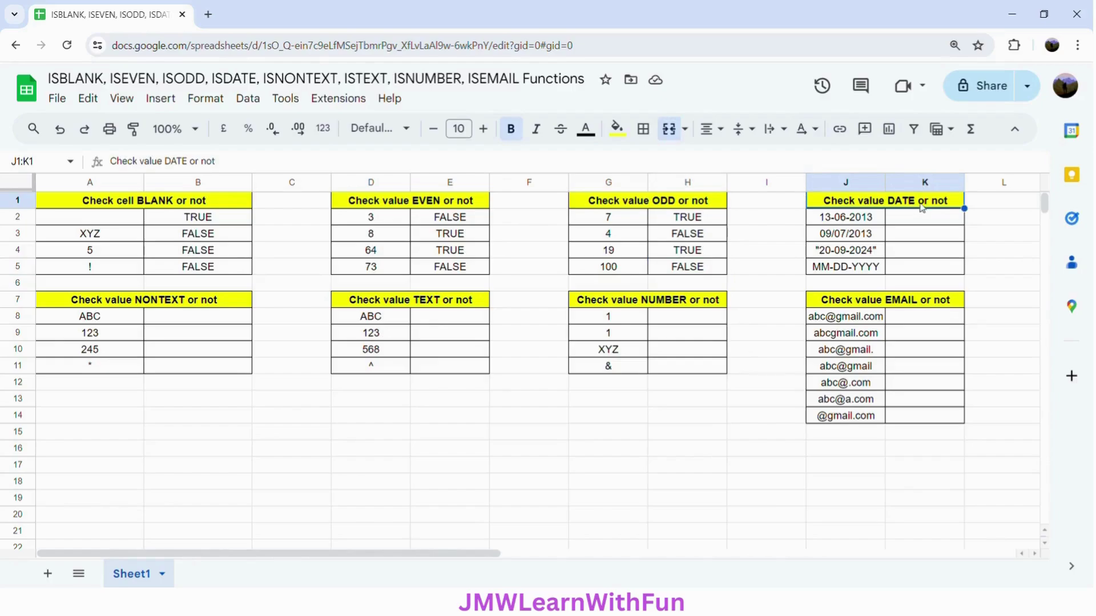
left_click(915, 225)
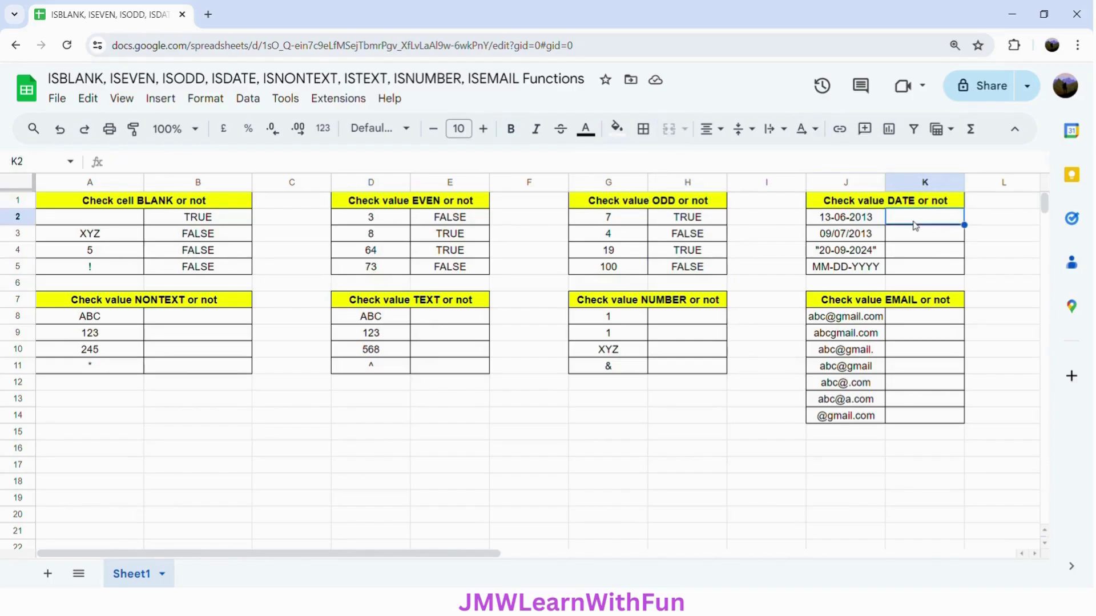
type("=I")
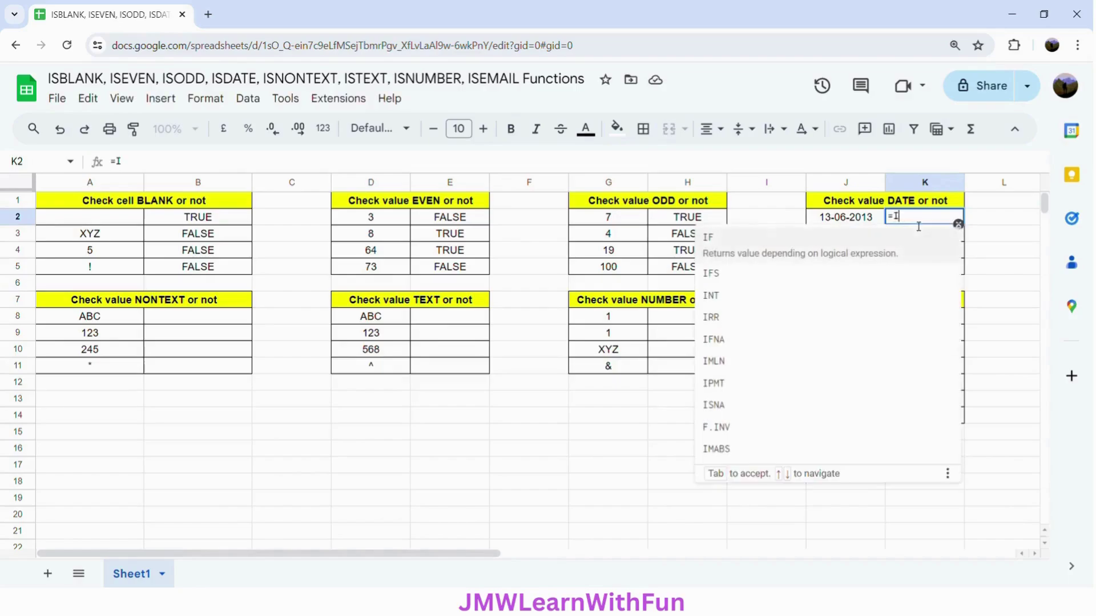
type("SDATE")
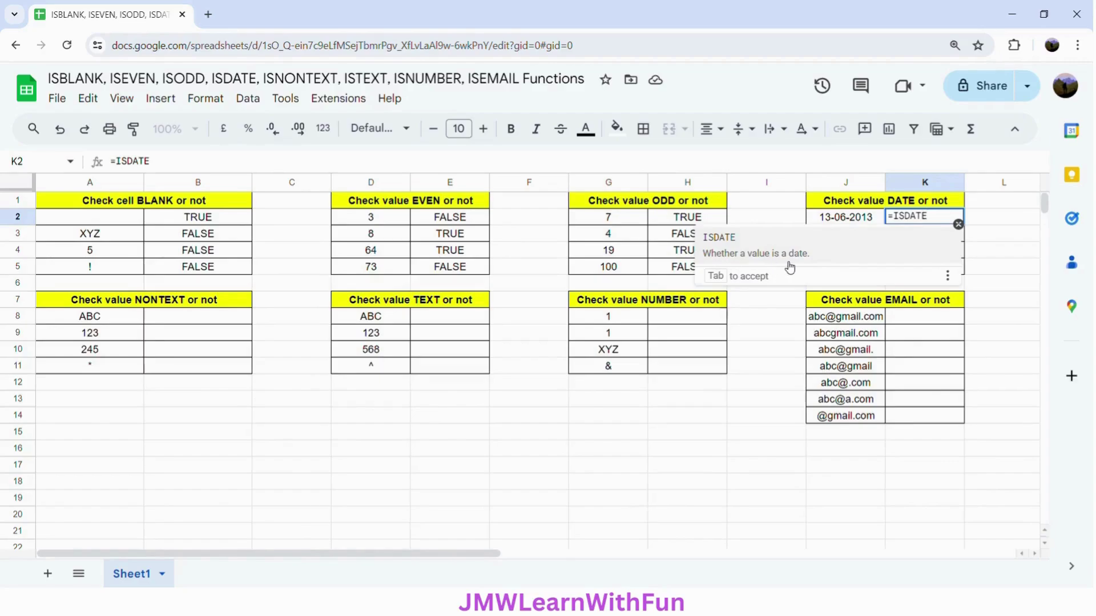
left_click(772, 253)
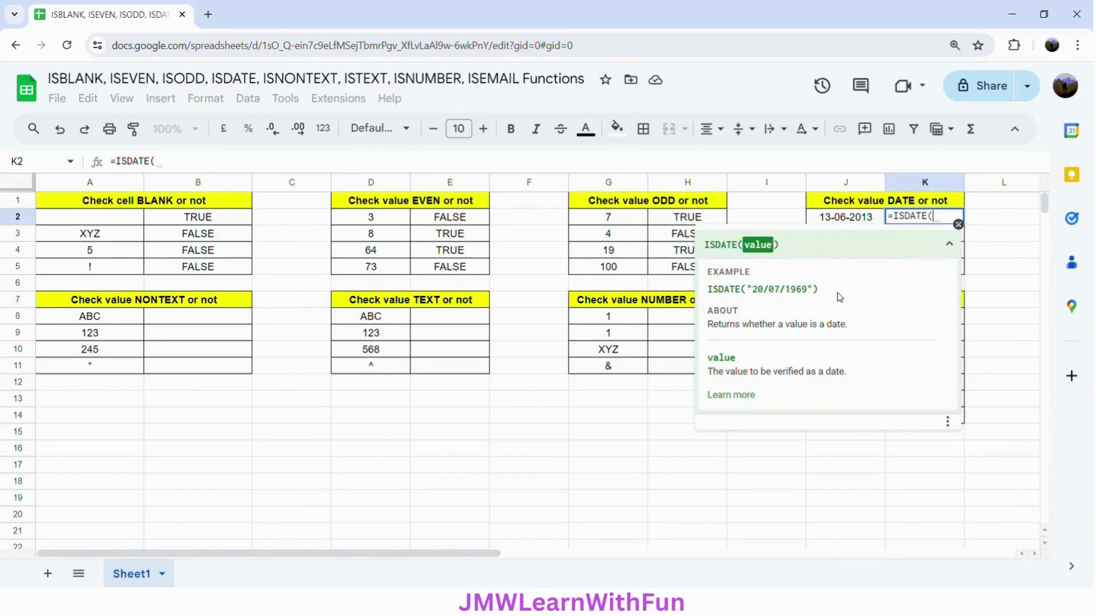
left_click(867, 223)
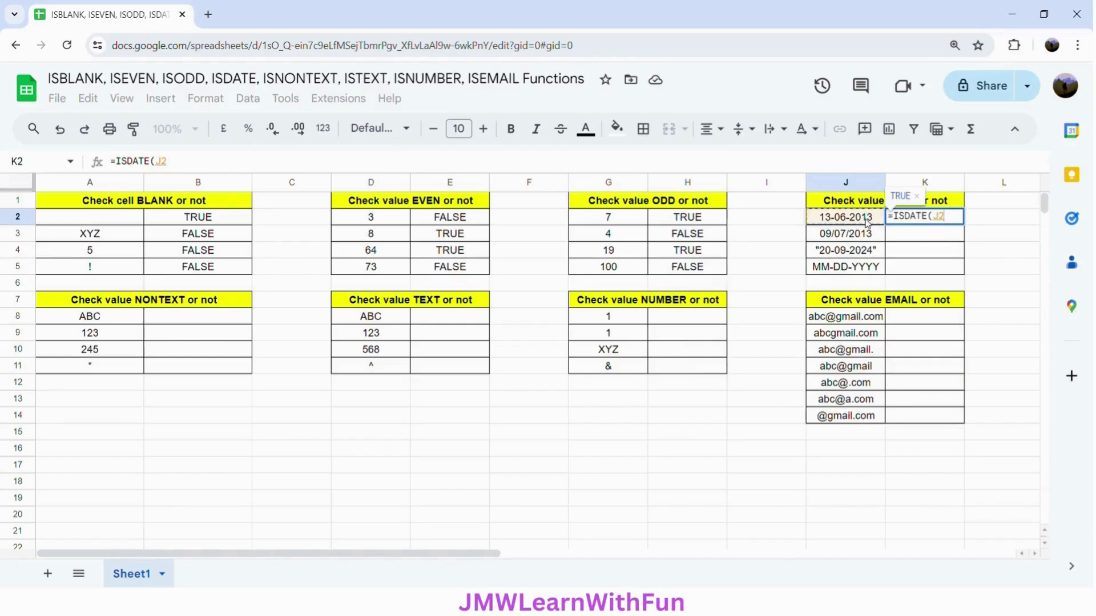
key("Return")
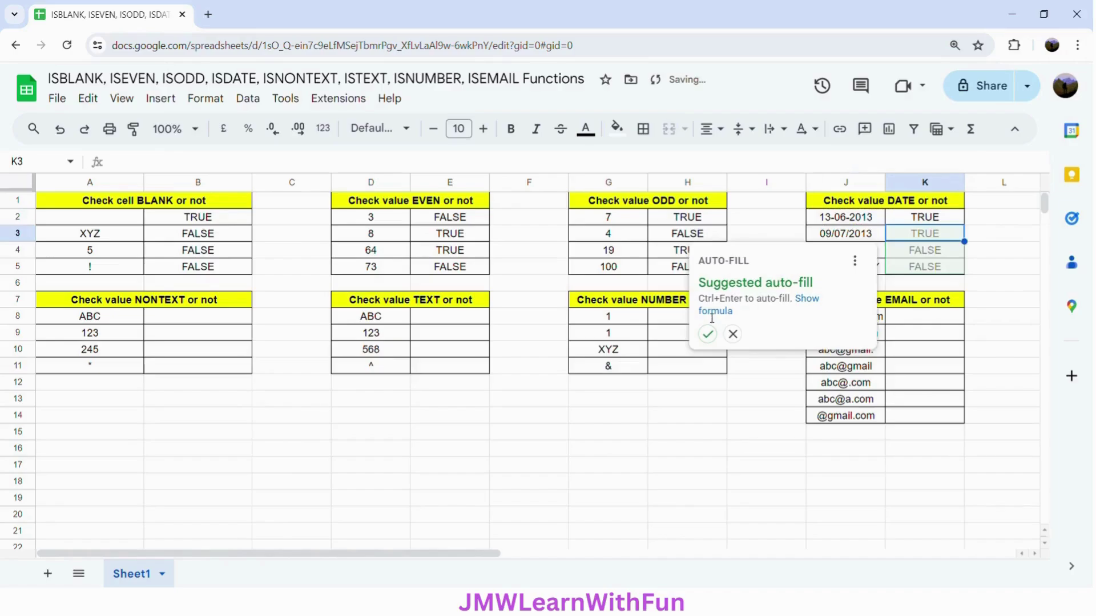
left_click(707, 334)
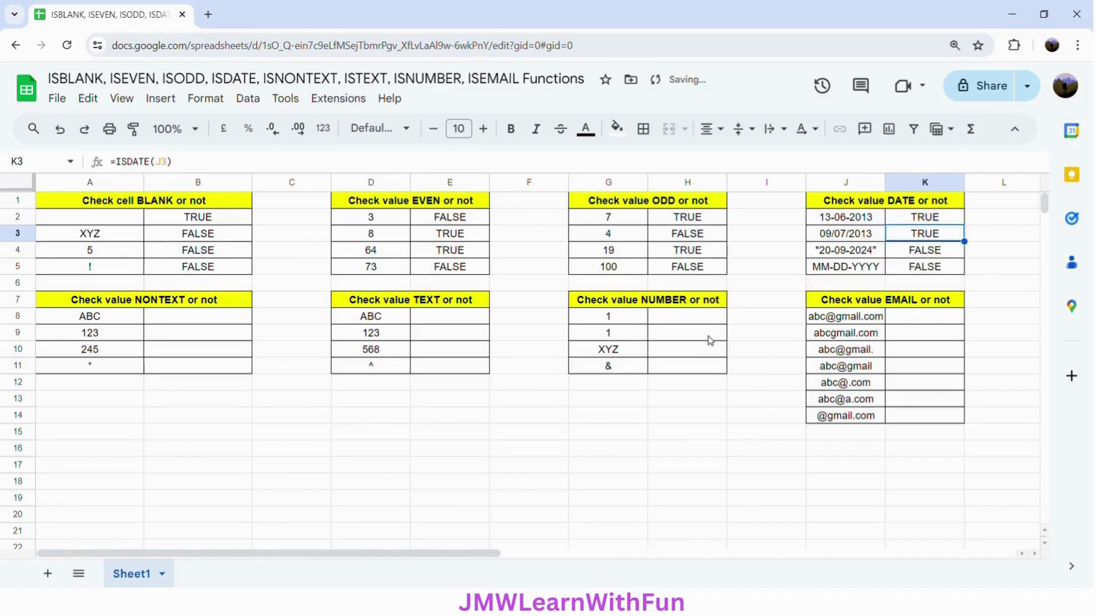
Check each entry in J2:J5 against its ISDATE result in column K
left_click(839, 221)
double_click(839, 221)
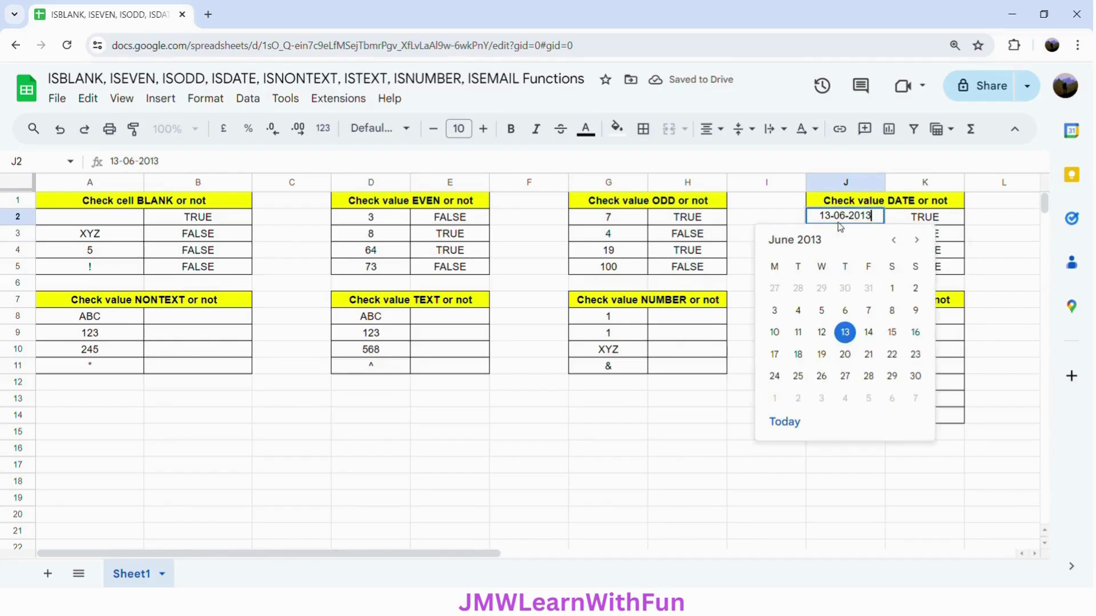
left_click(886, 231)
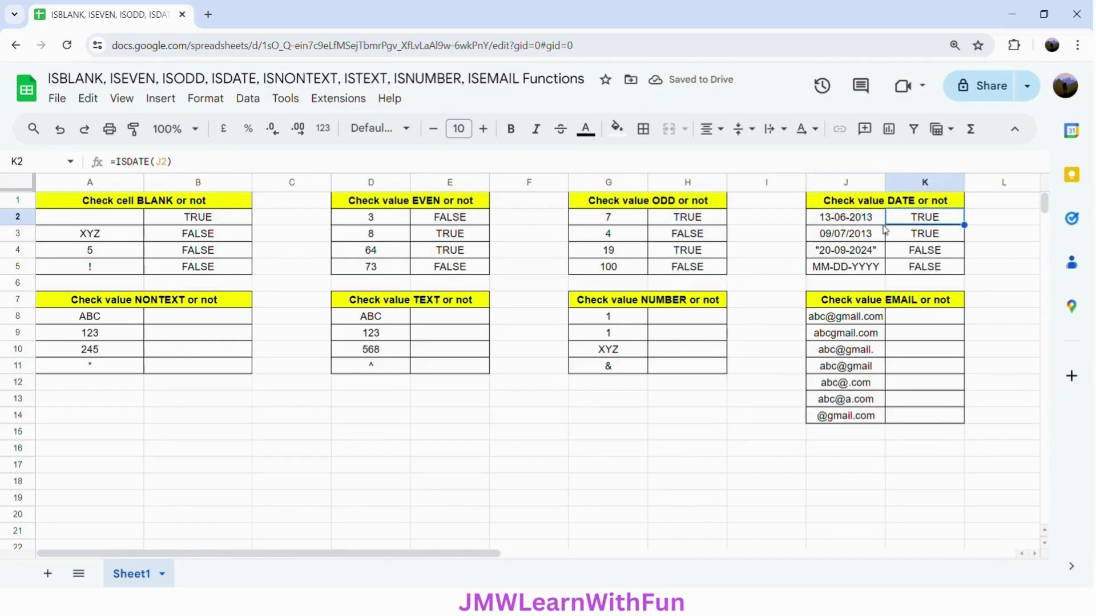
double_click(854, 239)
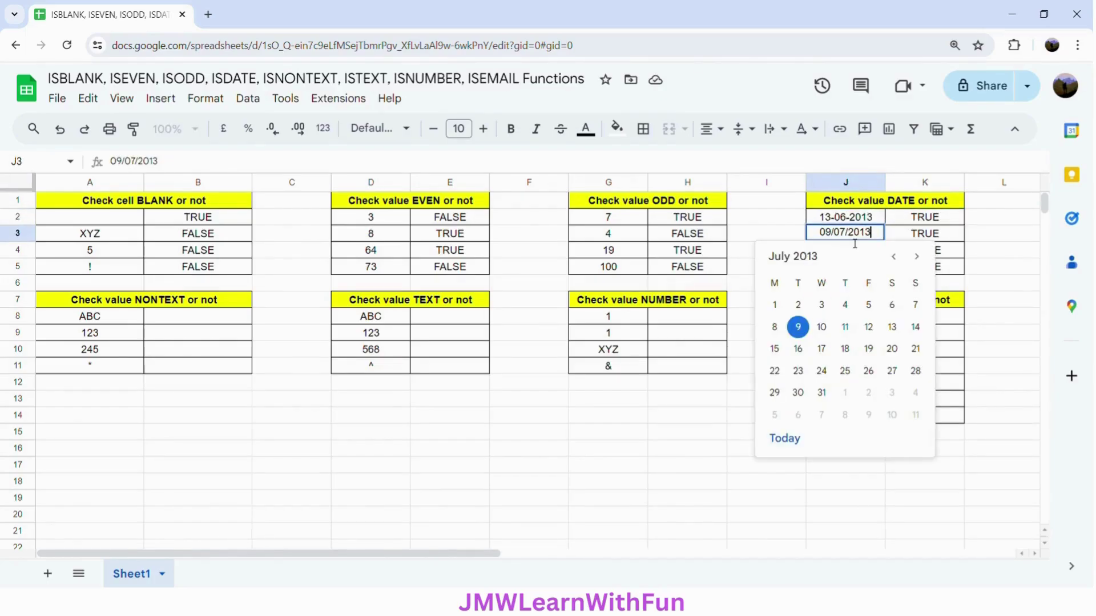
left_click(947, 235)
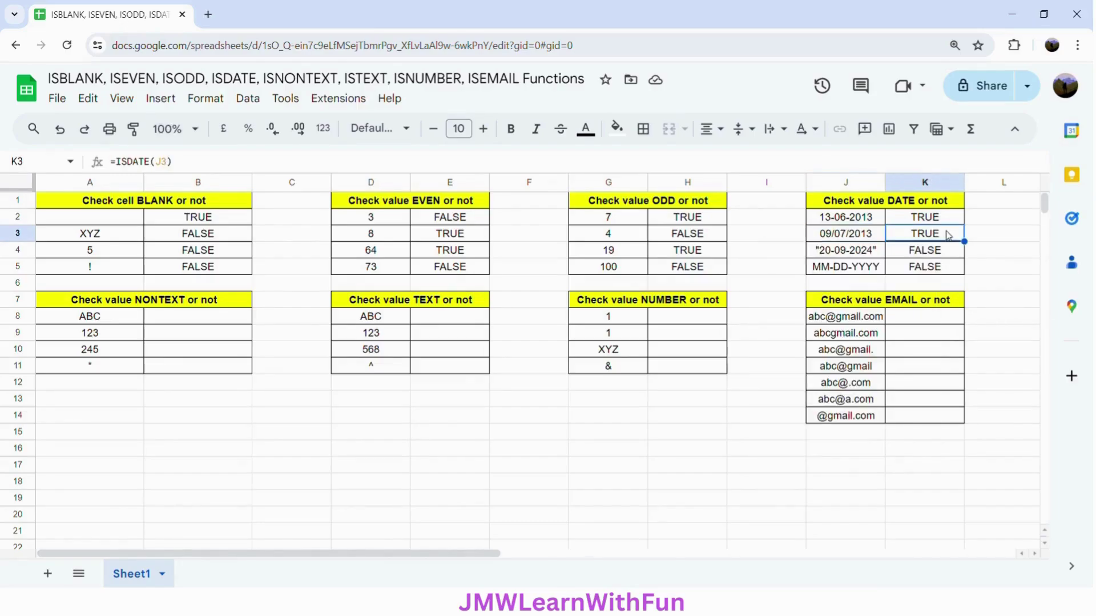
left_click(861, 255)
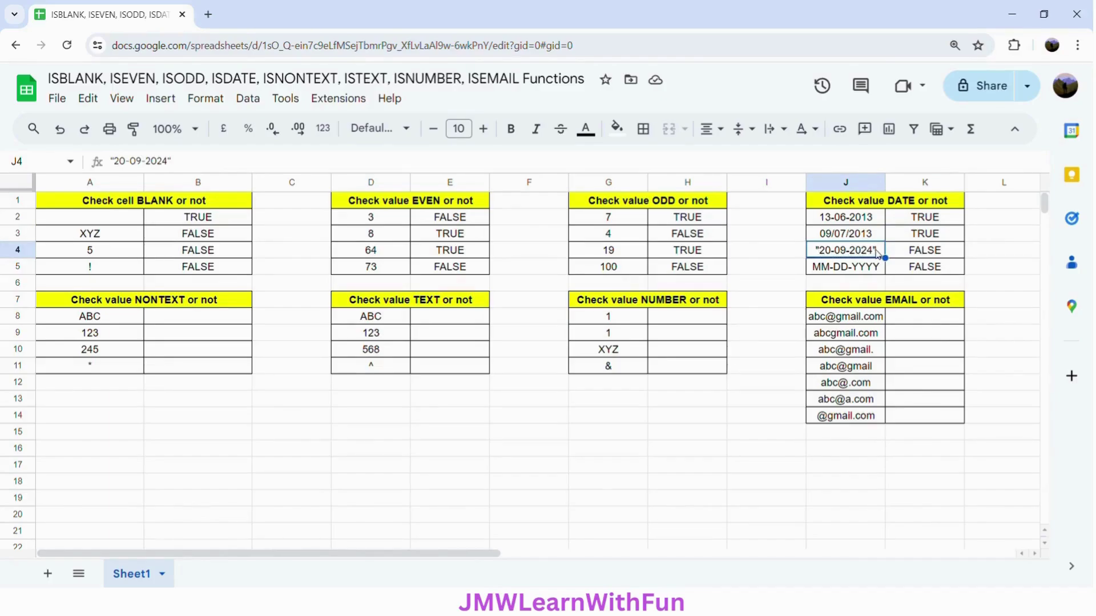
left_click(915, 254)
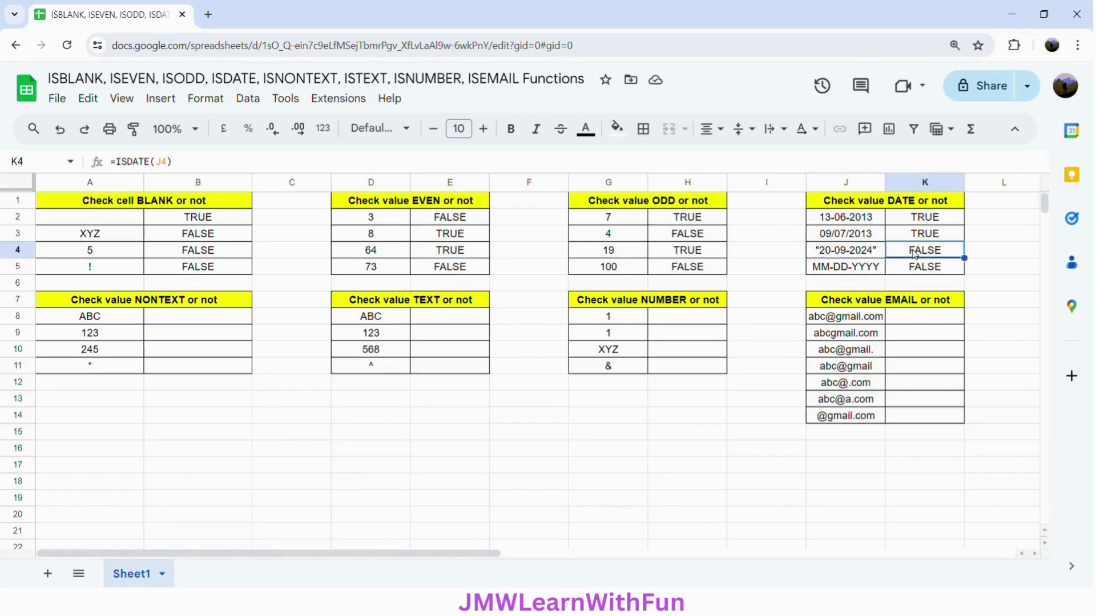
left_click(827, 274)
left_click(928, 269)
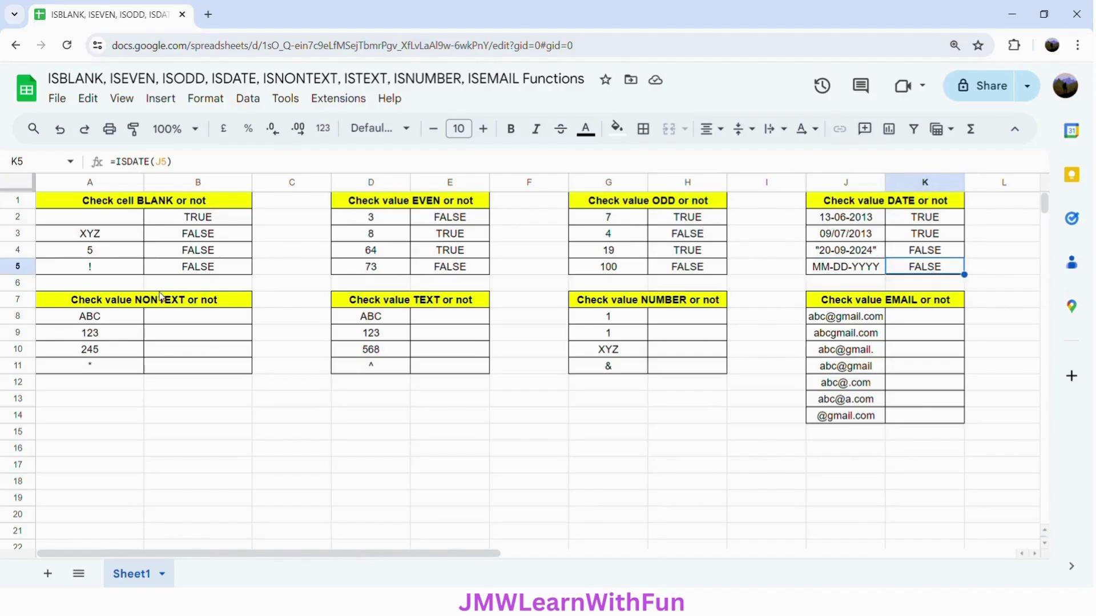
Enter =ISNONTEXT(A8) in cell B8 and accept the suggested auto-fill for B9:B11
left_click(87, 308)
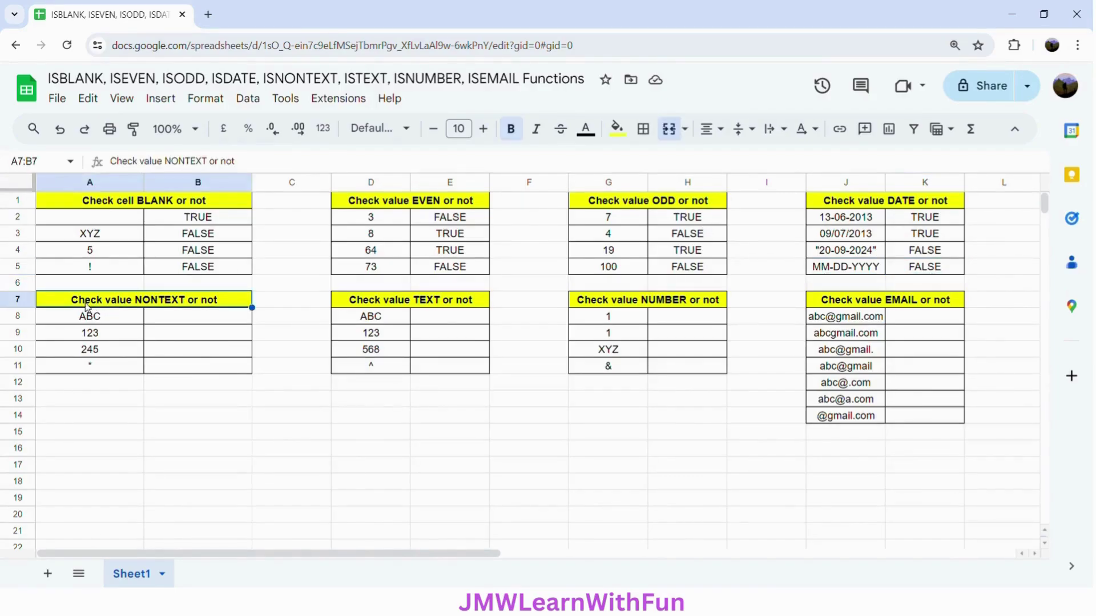
left_click(188, 325)
type("=")
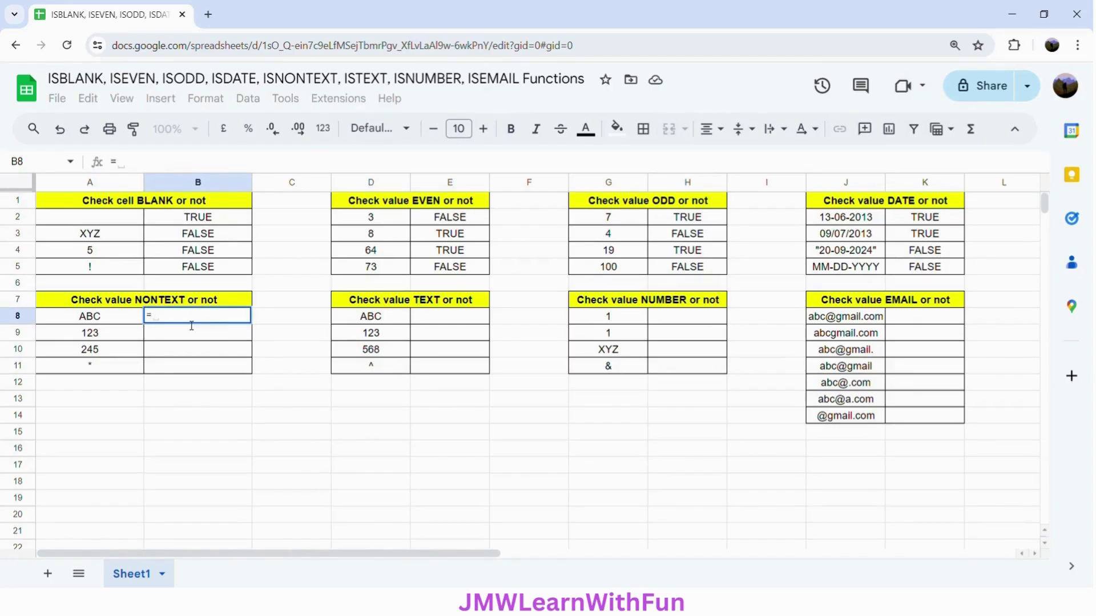
type("ISNON")
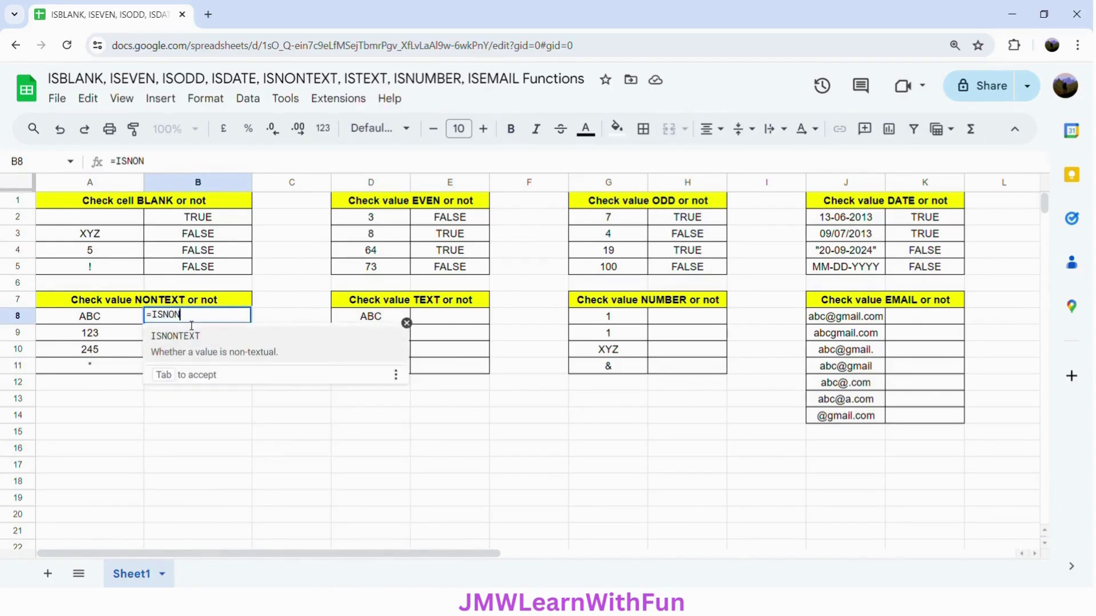
type("TEXT")
left_click(250, 358)
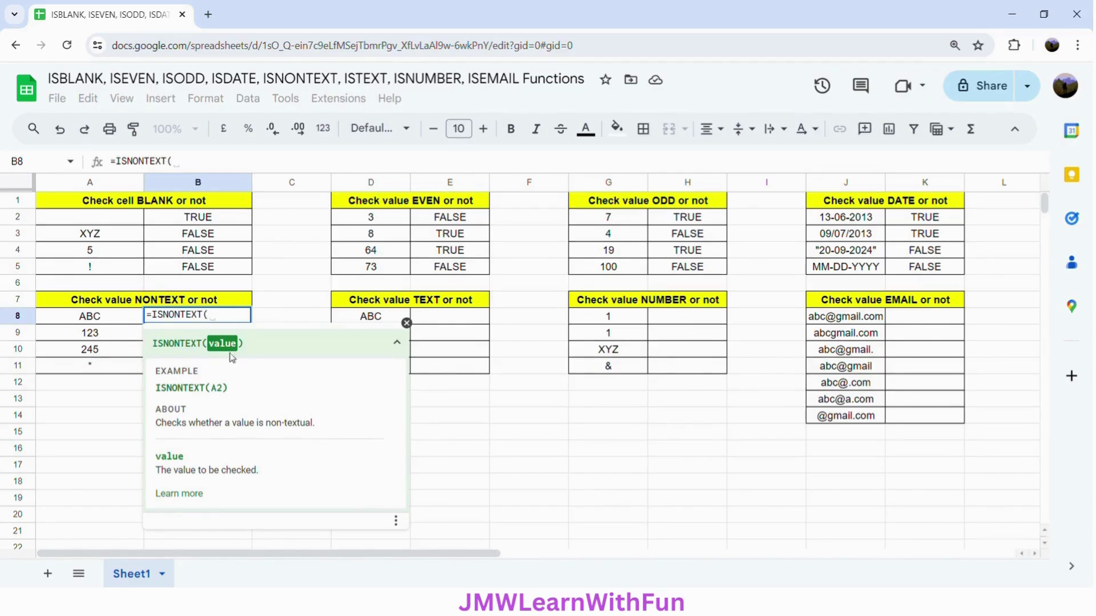
left_click(110, 319)
type(")")
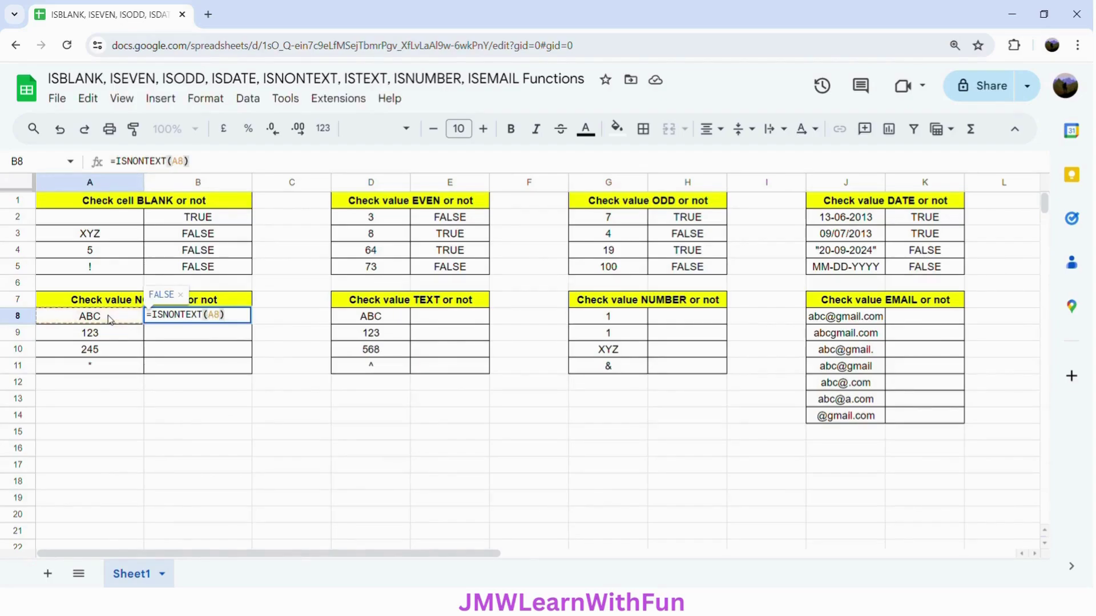
key("Return")
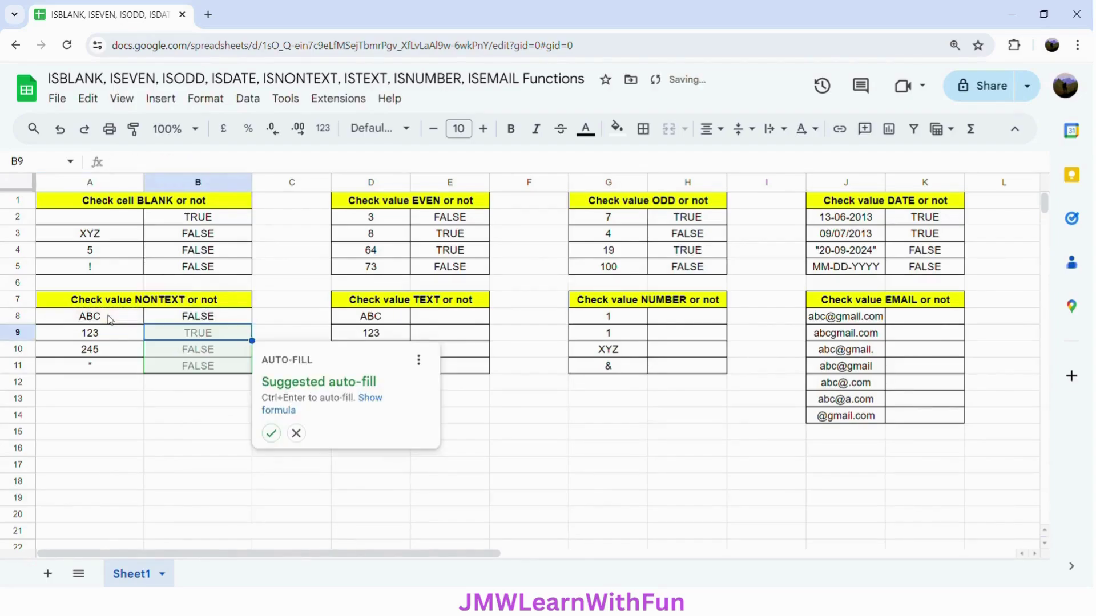
left_click(272, 434)
Check each entry in A8:A11 against its ISNONTEXT result in column B
left_click(201, 322)
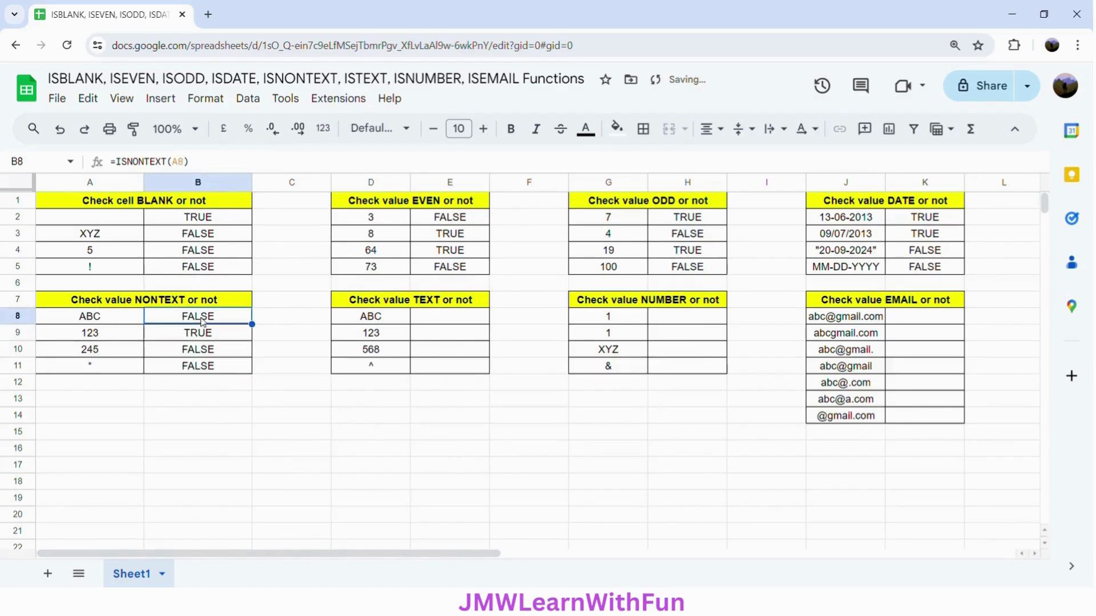
left_click(96, 323)
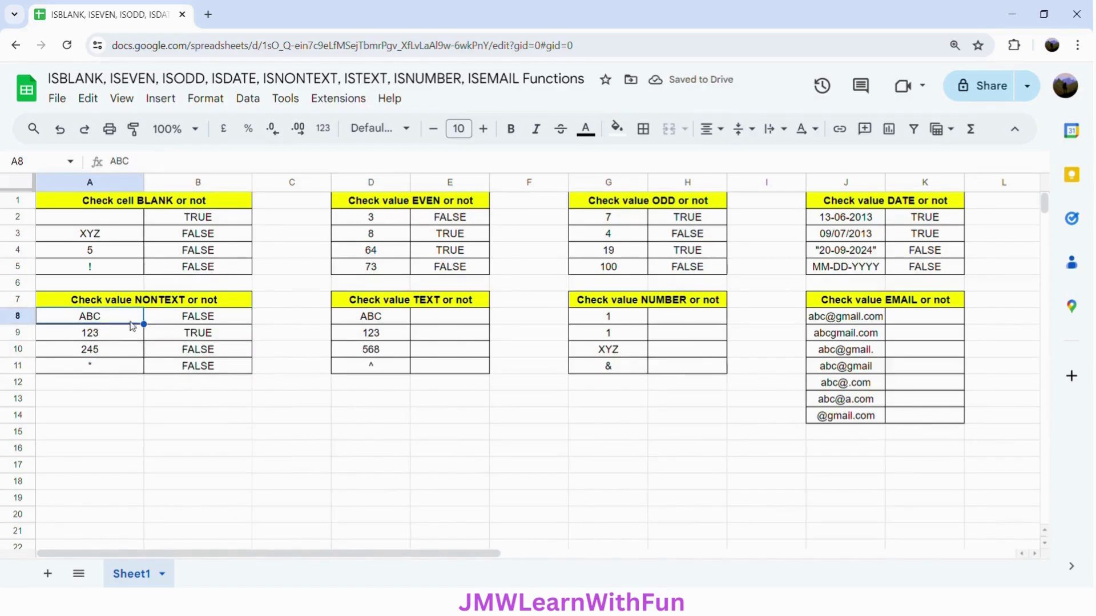
left_click(174, 326)
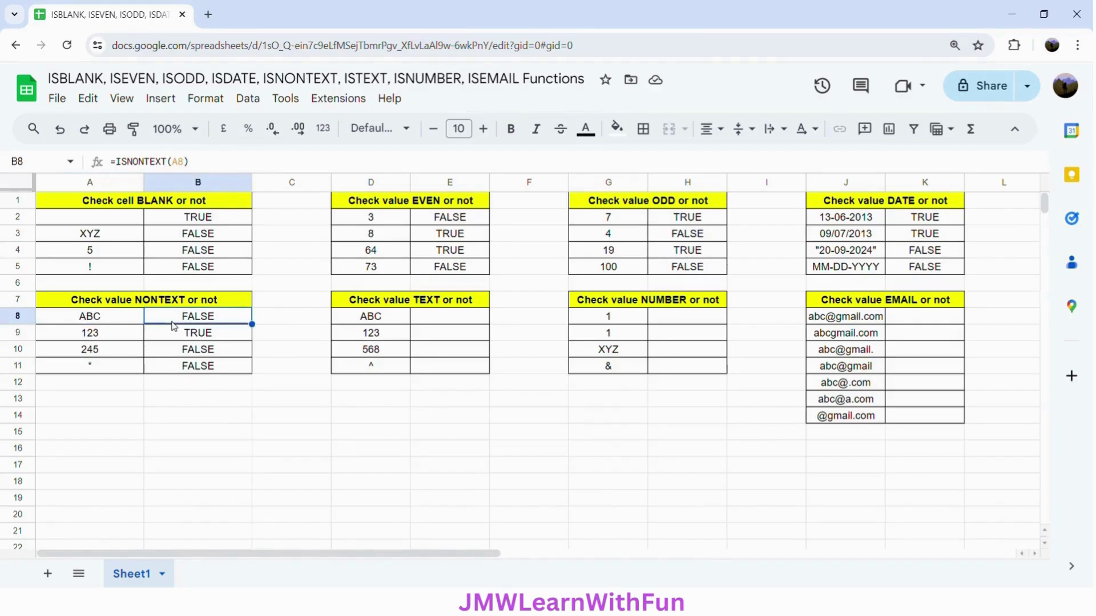
left_click(100, 337)
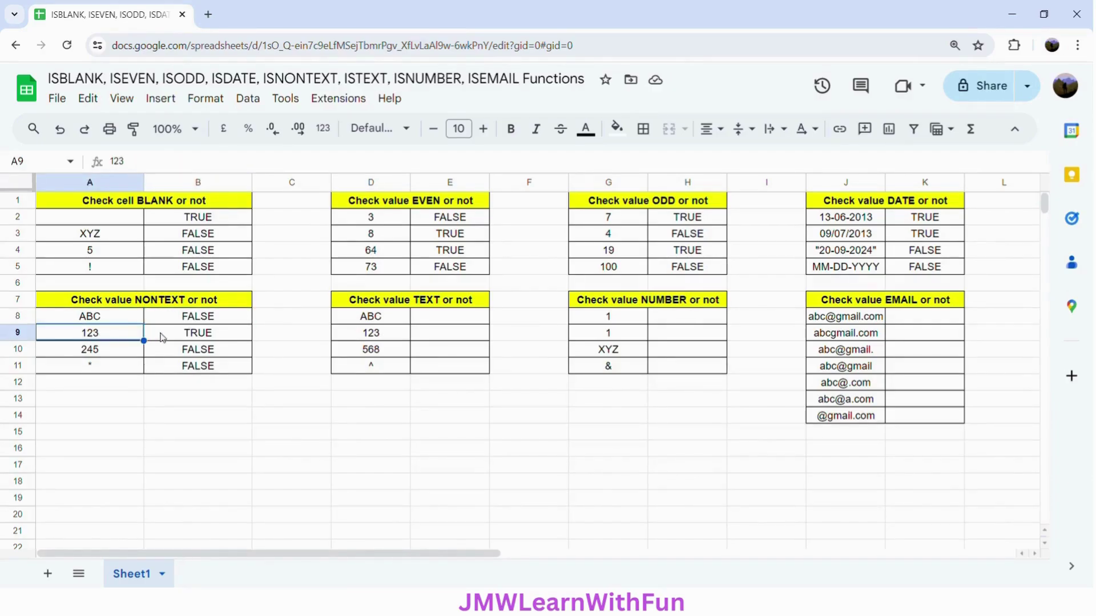
left_click(178, 338)
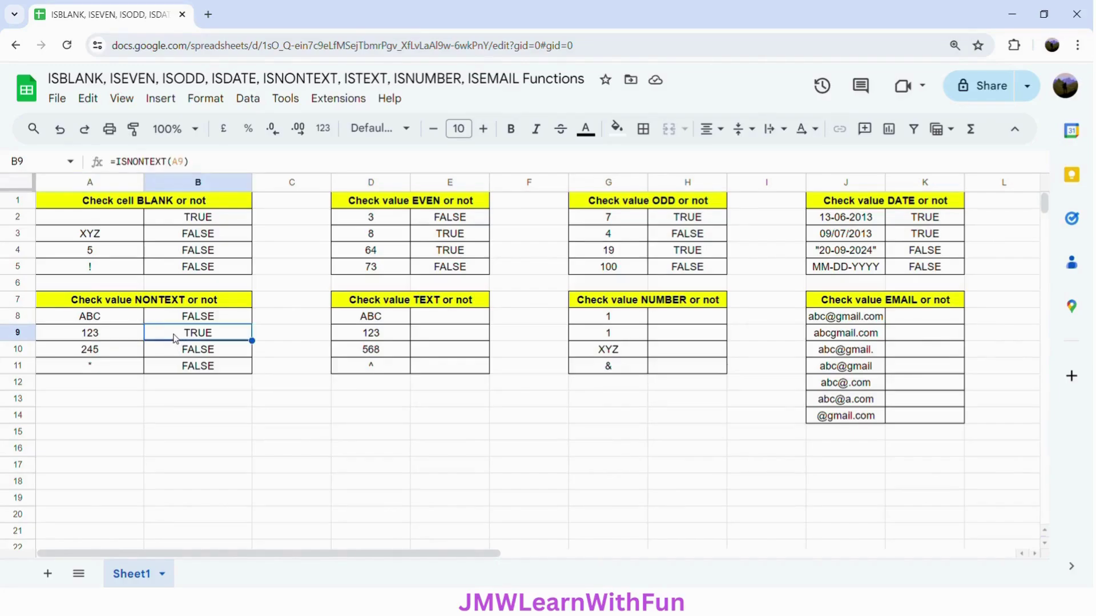
left_click(123, 354)
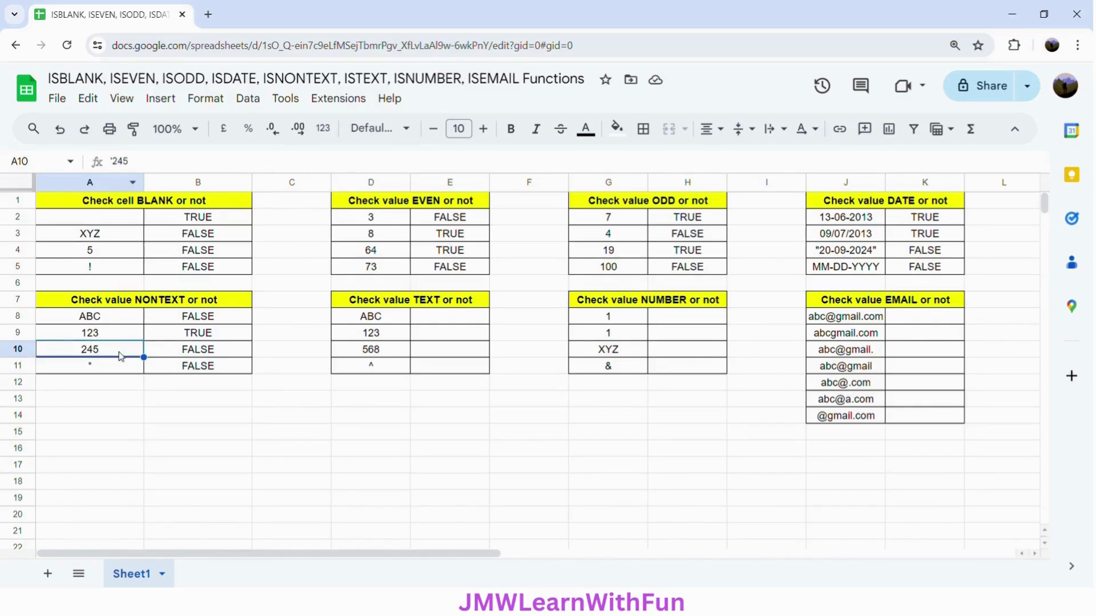
left_click(205, 358)
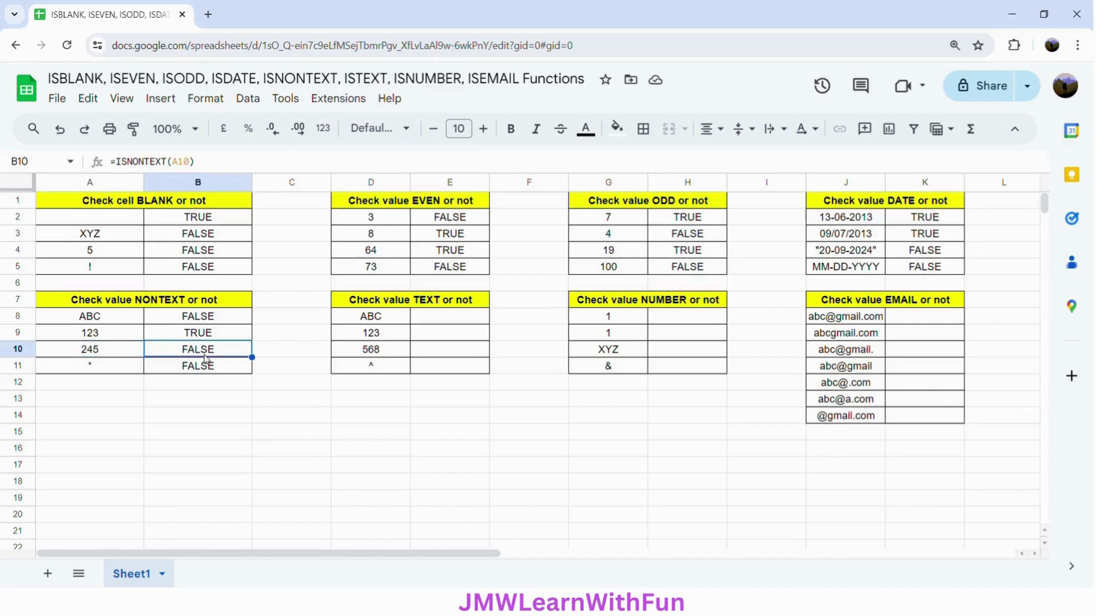
left_click(100, 369)
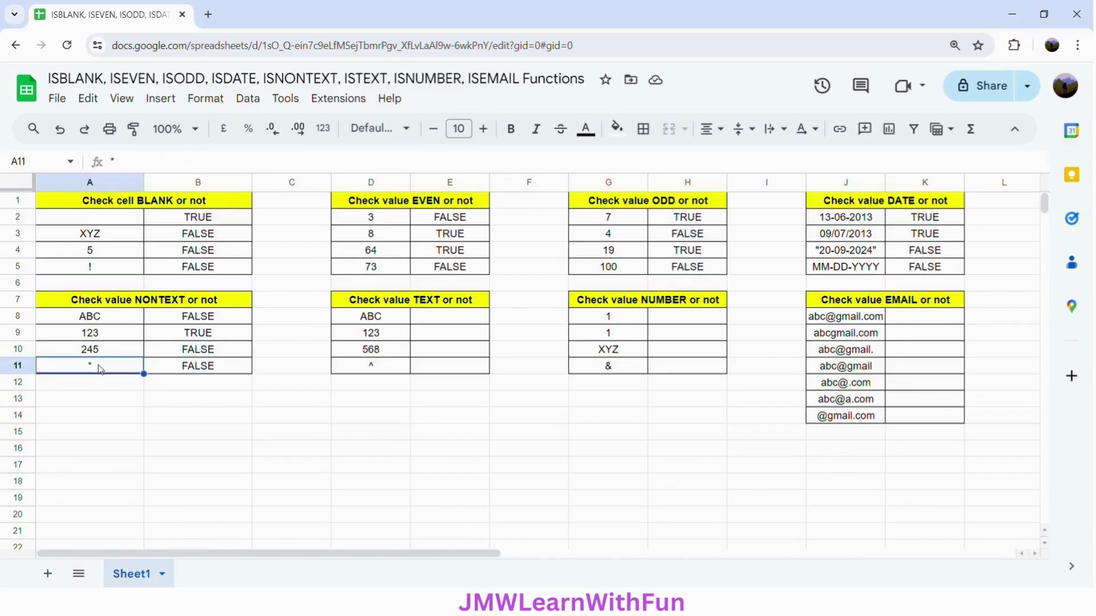
left_click(186, 374)
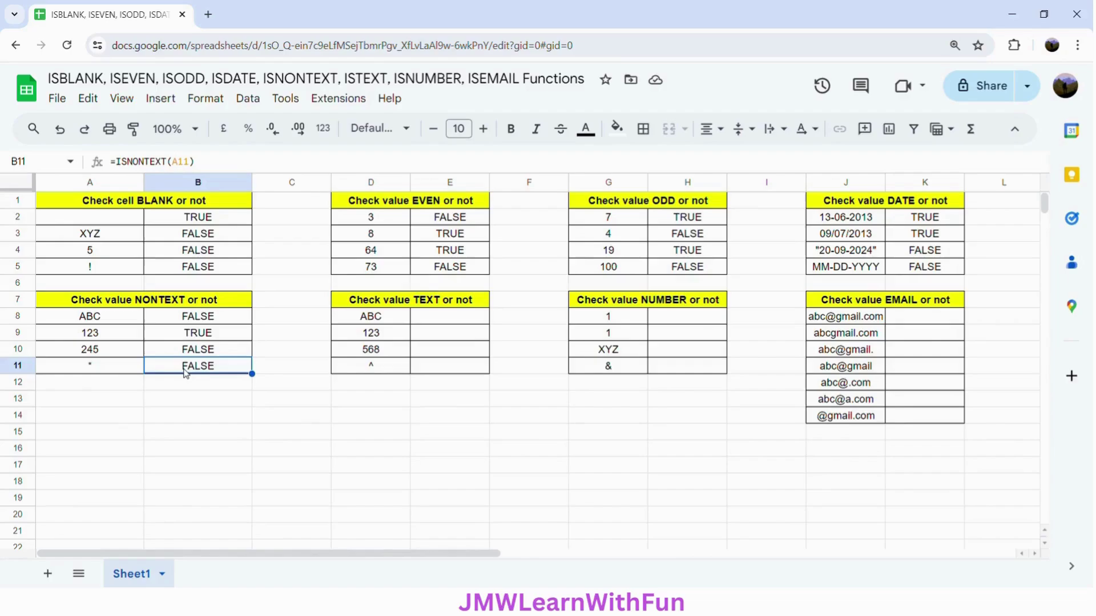
Enter =ISTEXT(D8) in cell E8 and accept the suggested auto-fill for E9:E11
left_click(396, 302)
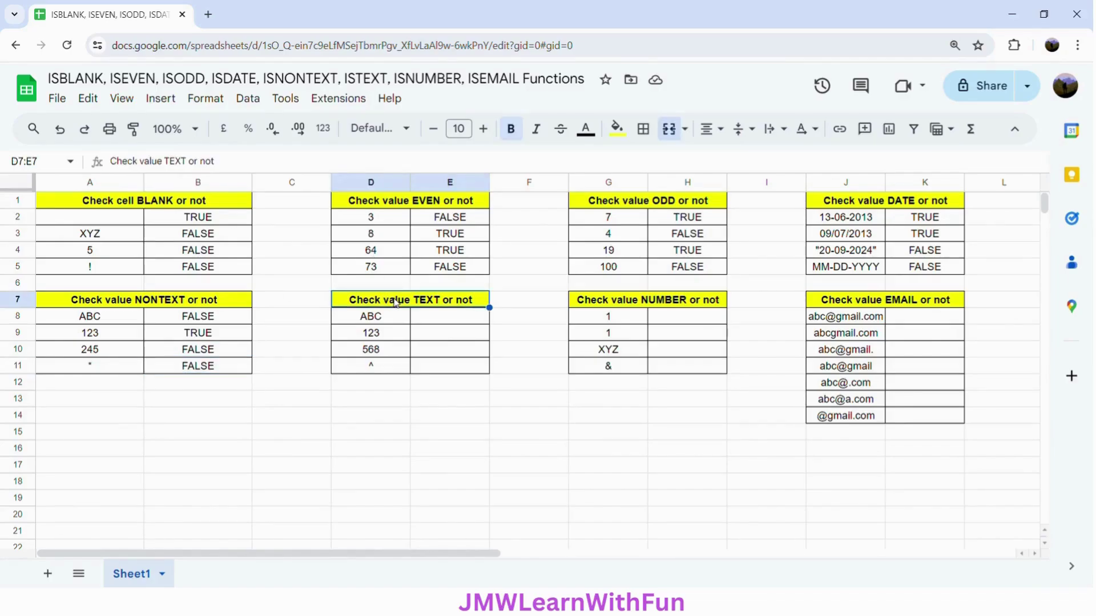
left_click(448, 324)
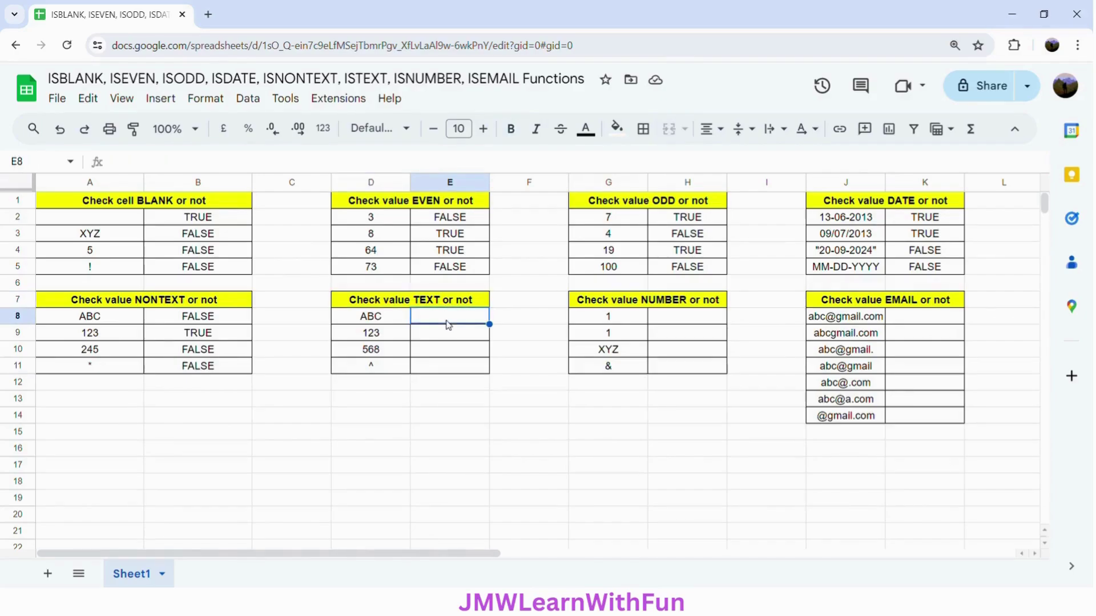
type("=ISTEXT")
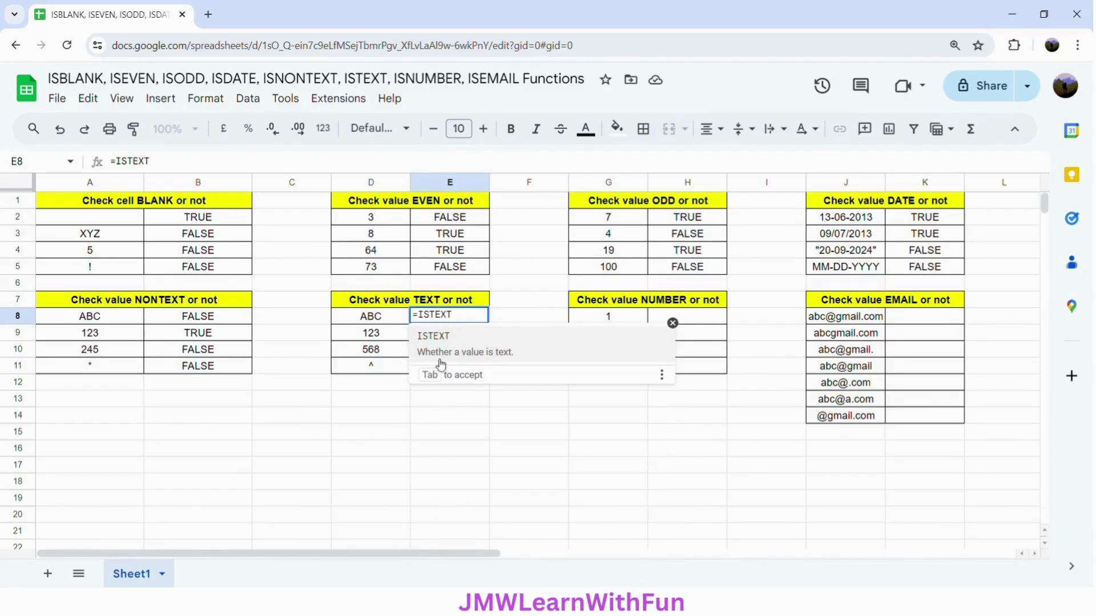
left_click(520, 356)
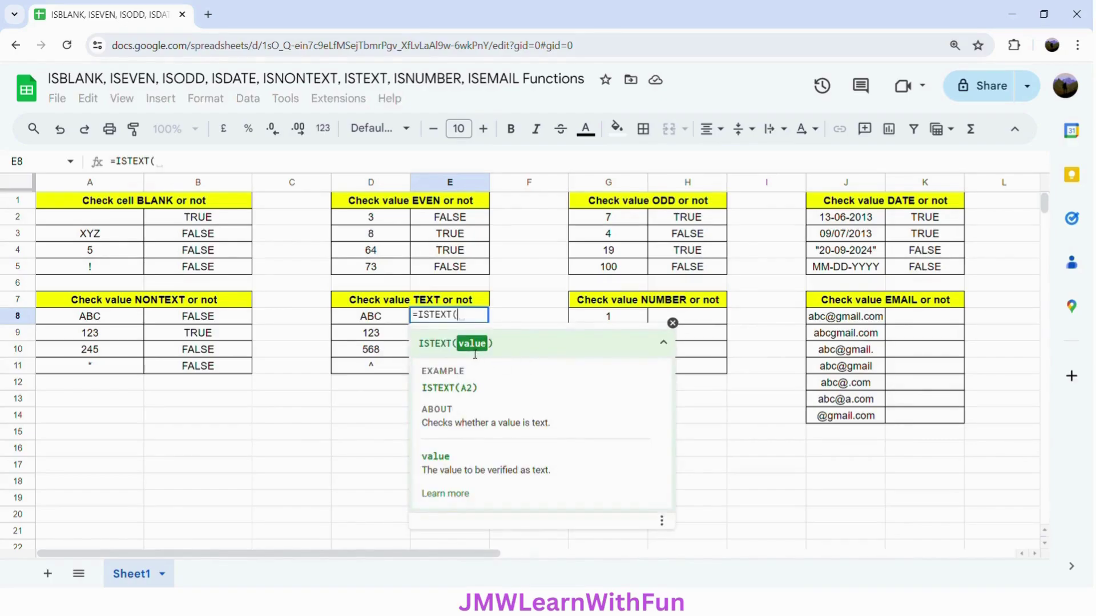
left_click(366, 322)
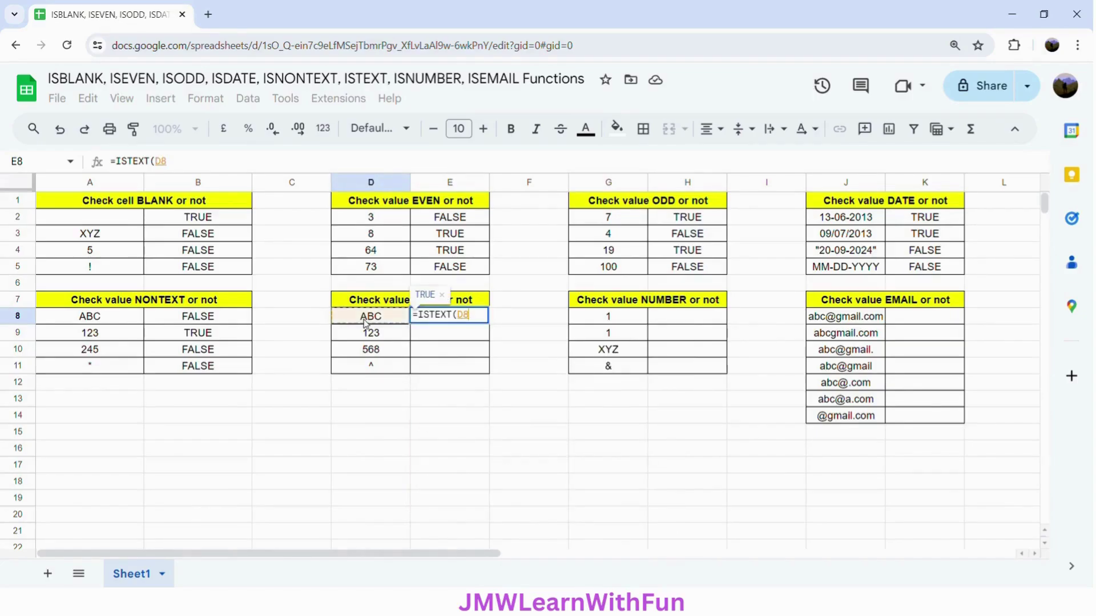
type(")")
key("Return")
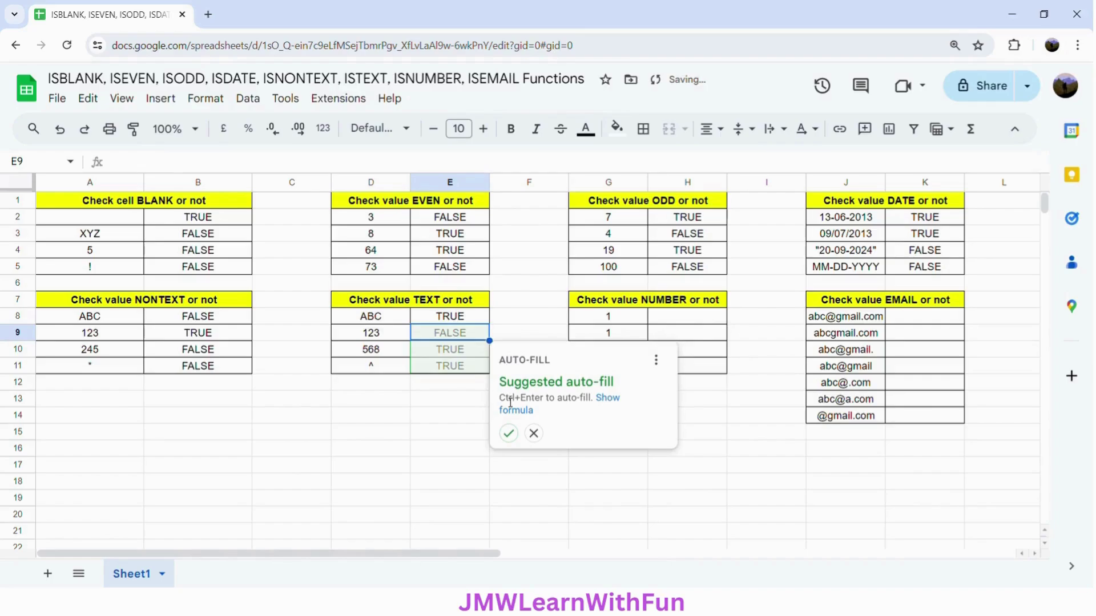
left_click(506, 433)
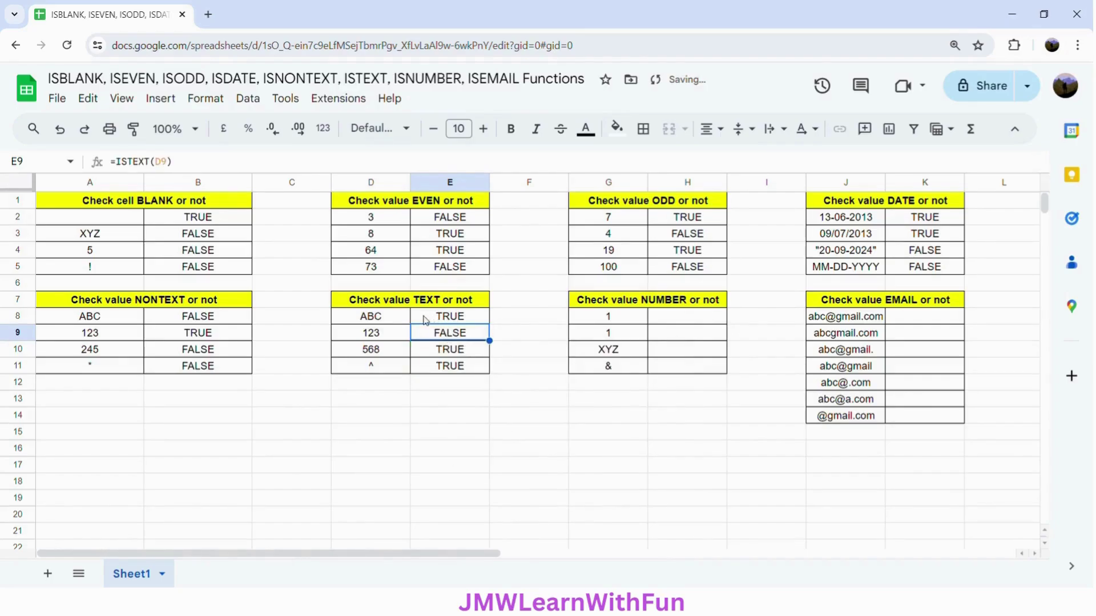
Check each entry in D8:D11 against its ISTEXT result in column E
left_click(379, 318)
left_click(446, 319)
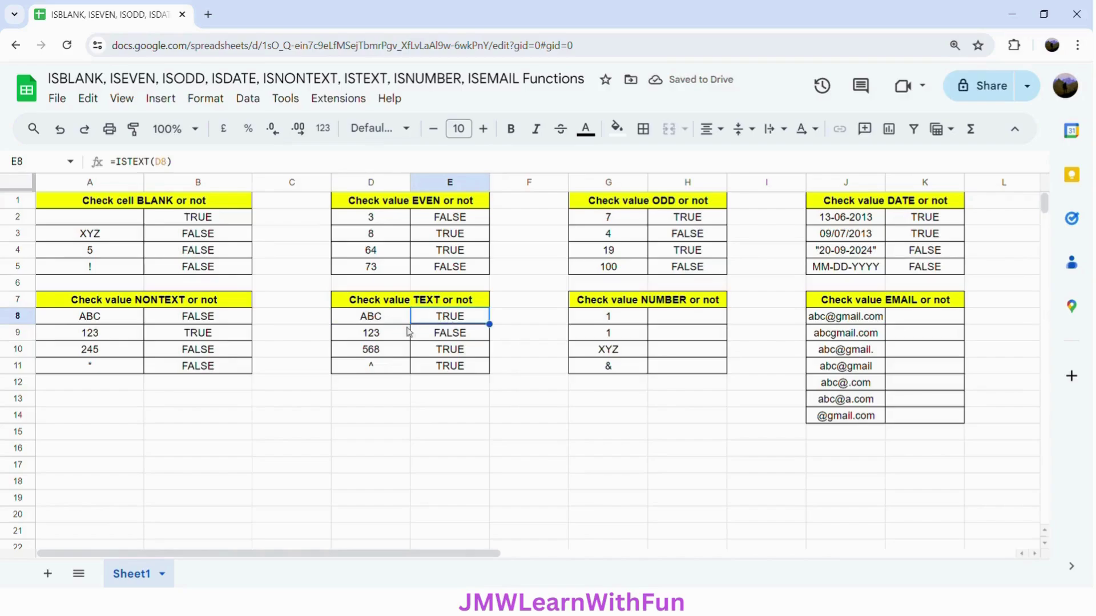
left_click(387, 335)
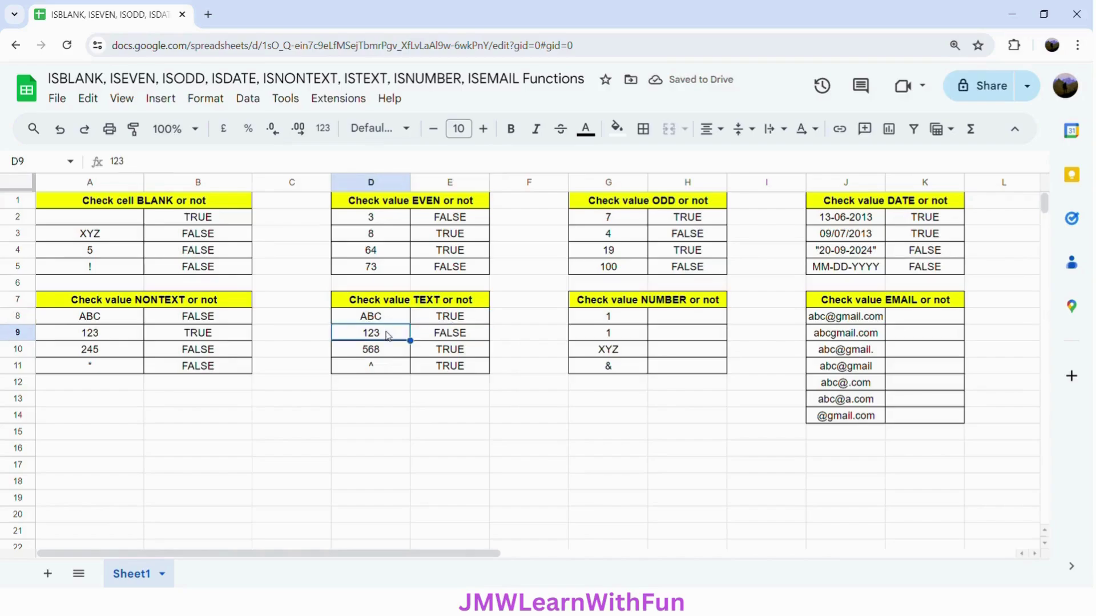
left_click(442, 338)
left_click(385, 349)
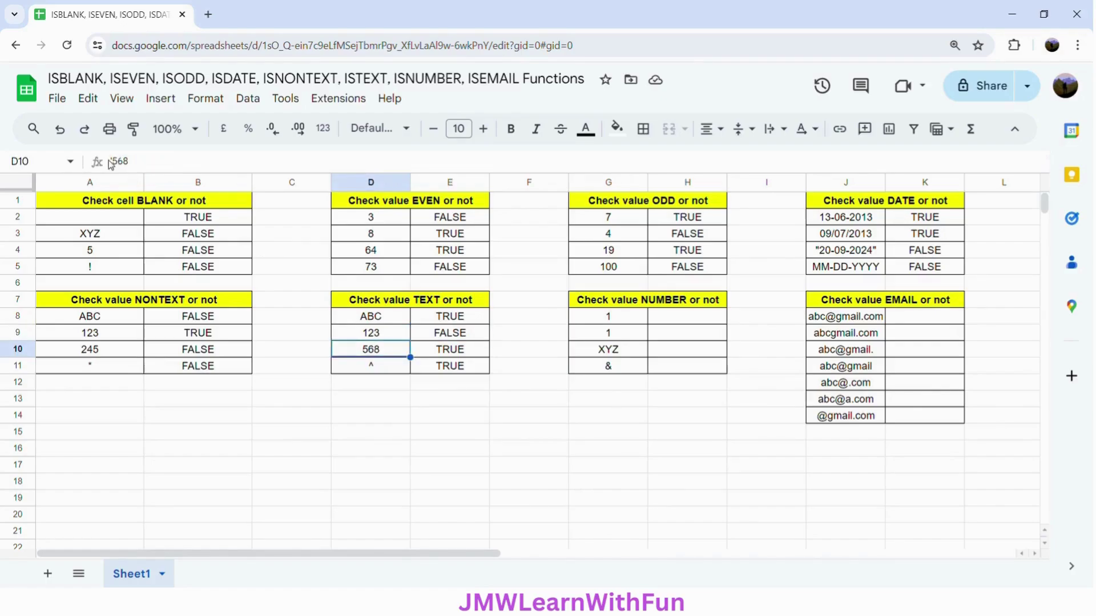
left_click(450, 355)
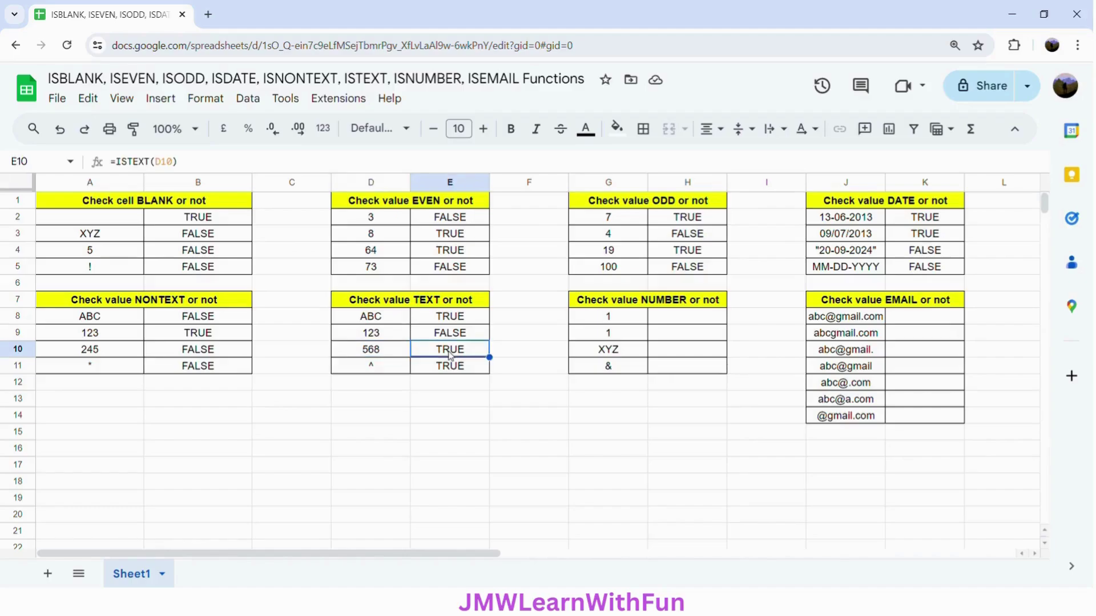
left_click(387, 369)
left_click(440, 371)
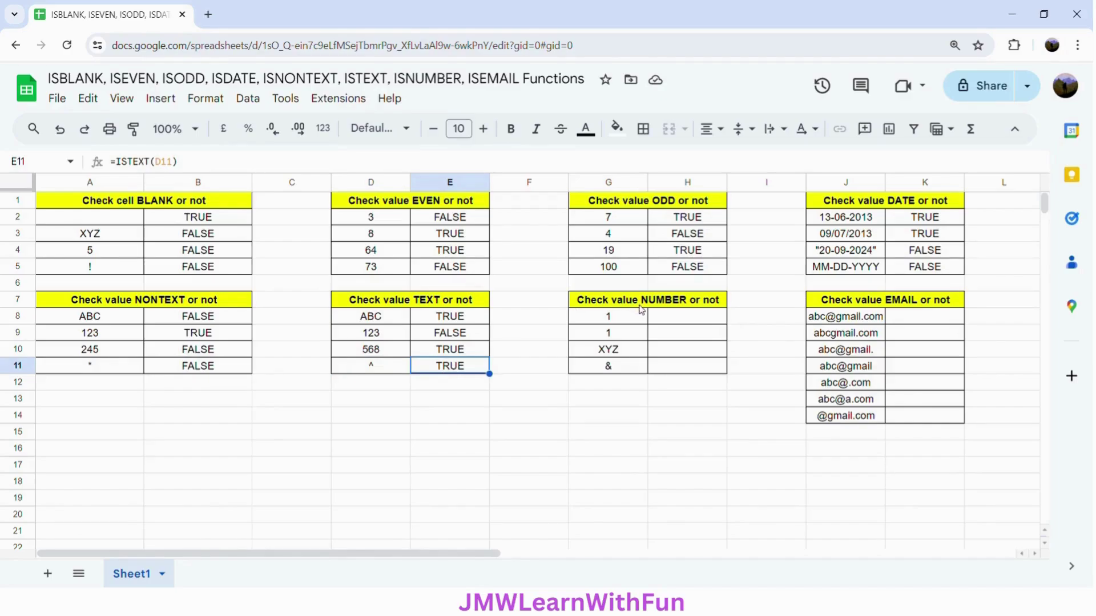
Enter =ISNUMBER(G8) in cell H8 and fill the formula down through H11
left_click(607, 306)
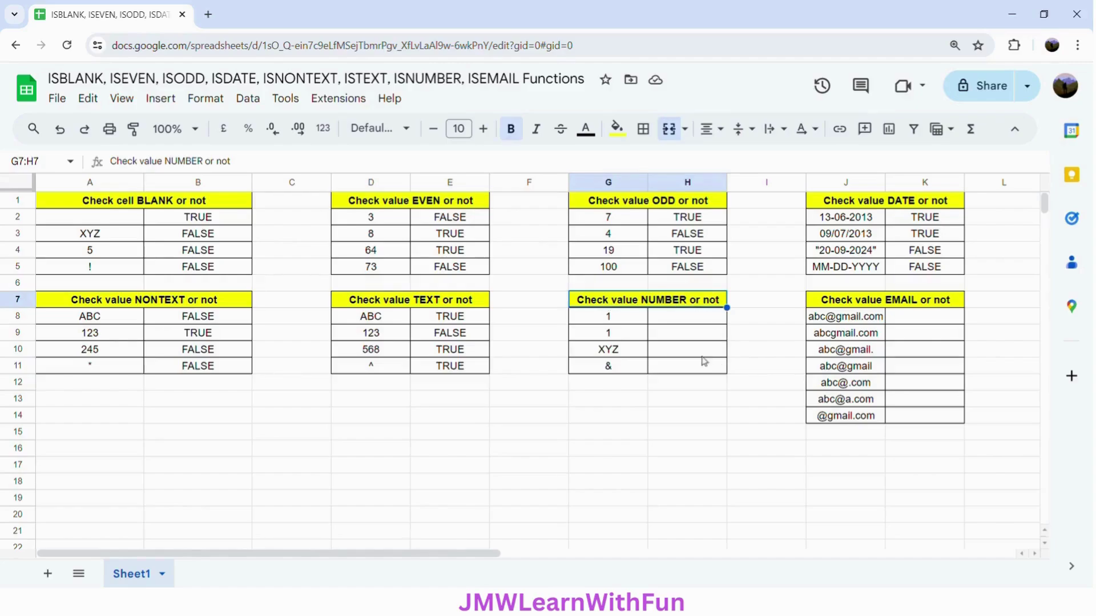
left_click(671, 322)
type("=")
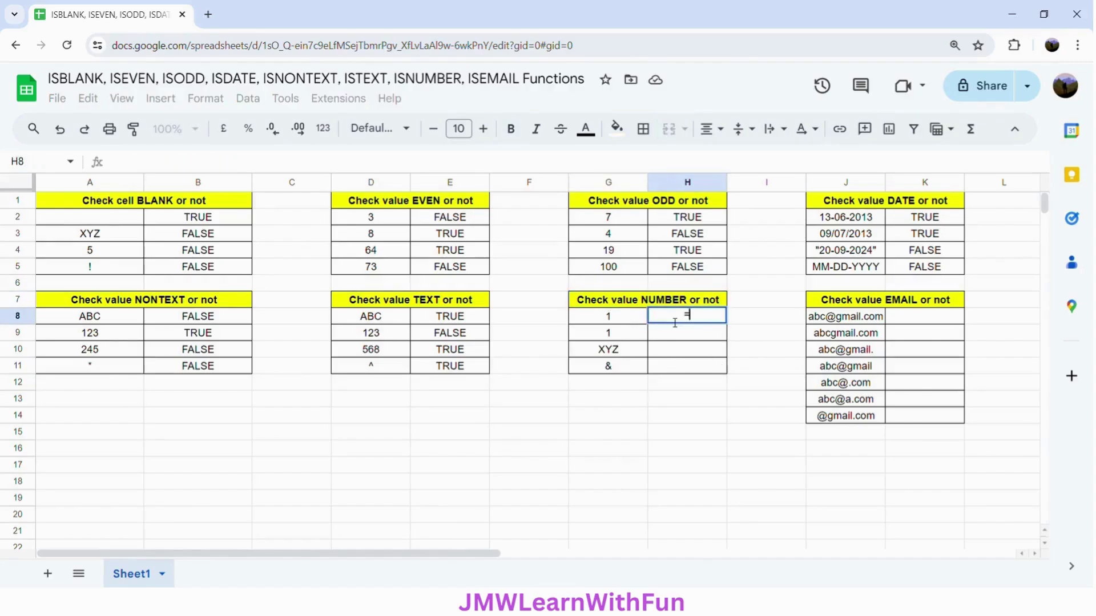
type("ISNUMBER")
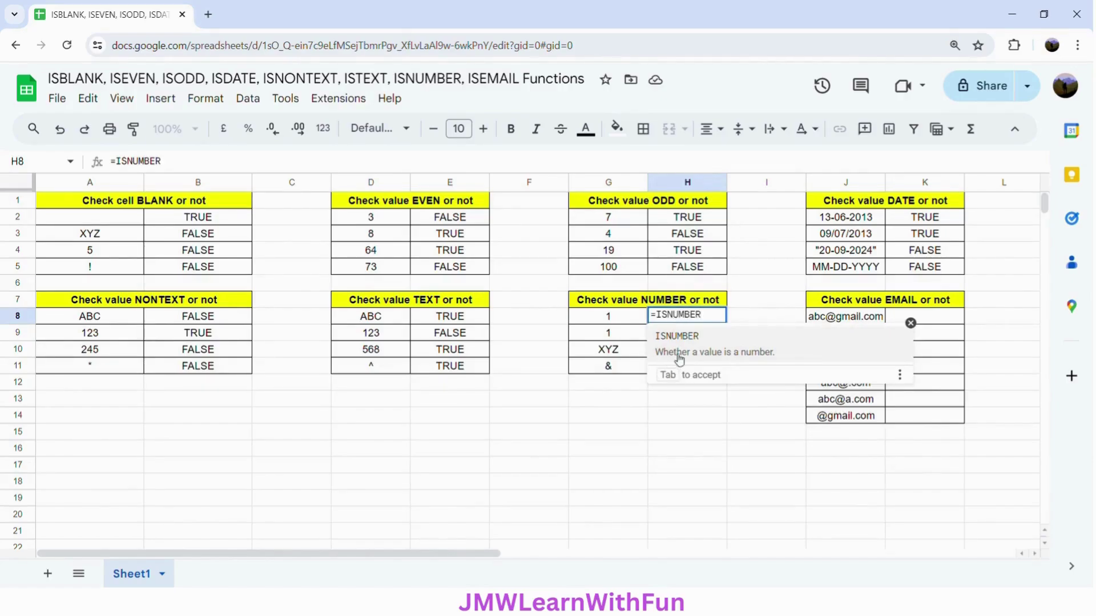
left_click(778, 359)
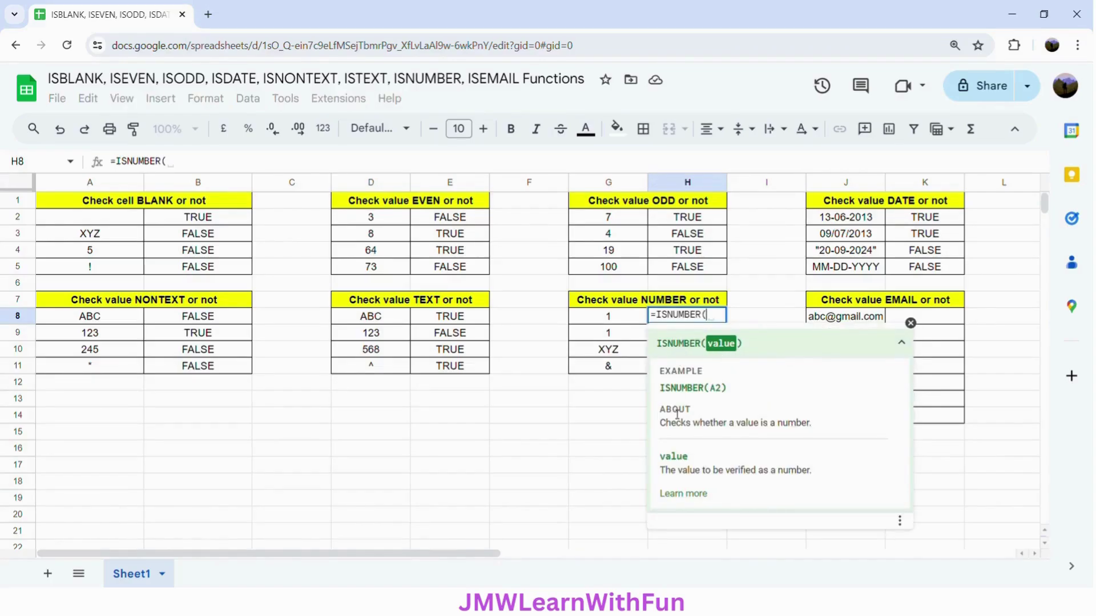
left_click(608, 321)
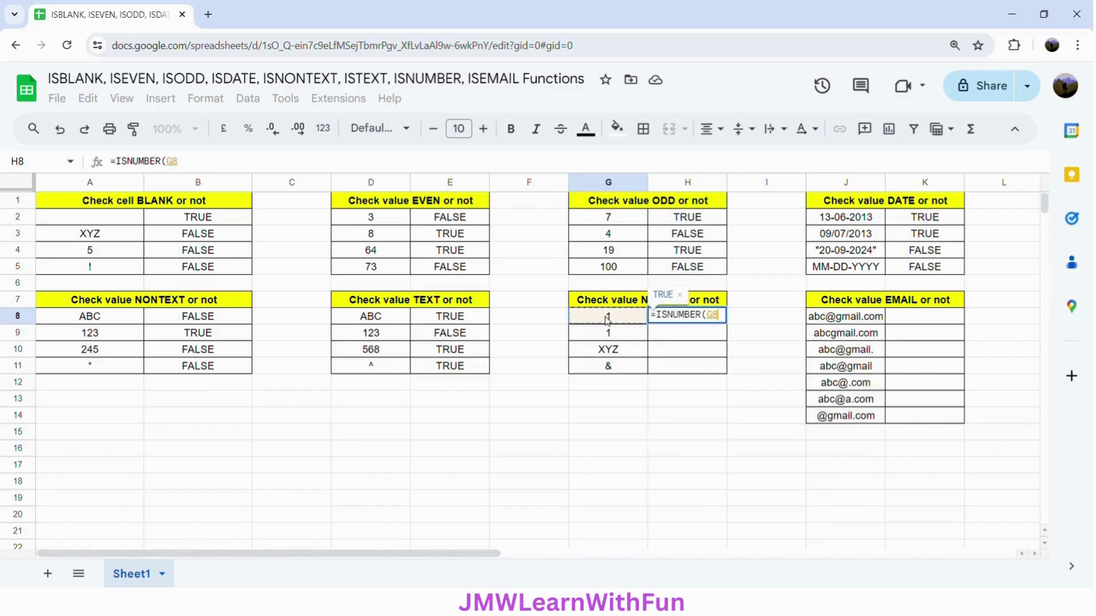
type(")")
key("Return")
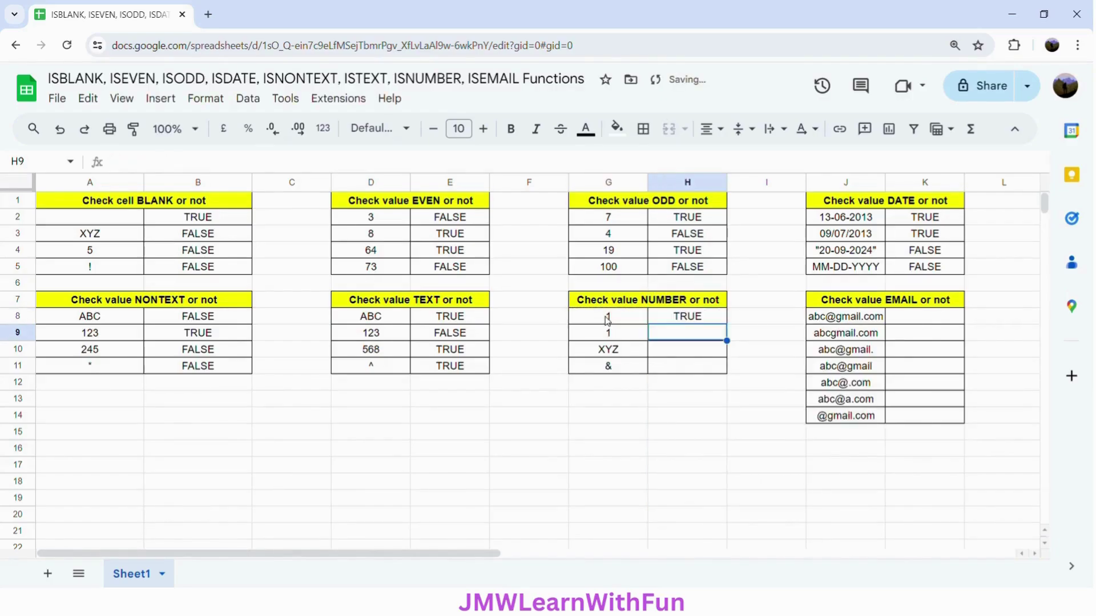
left_click(718, 322)
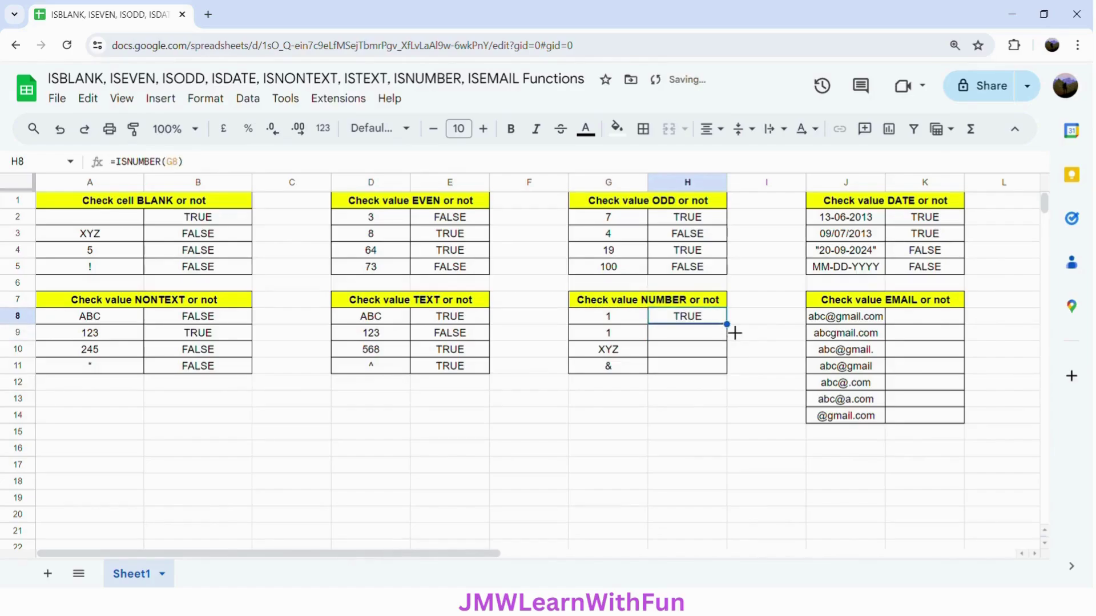
left_click_drag(727, 324, 721, 368)
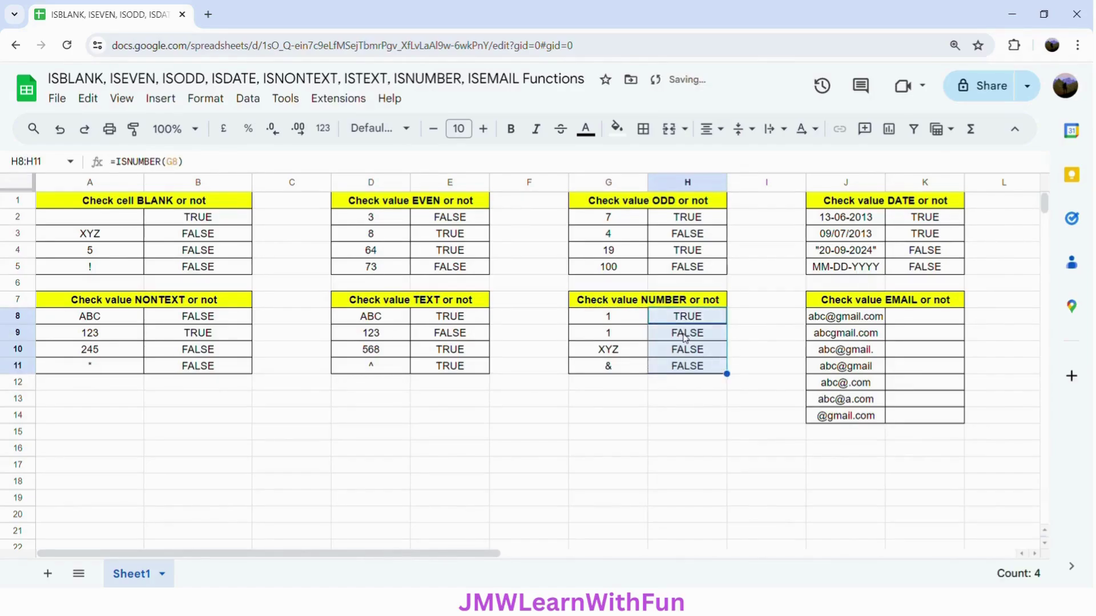
Check each entry in G8:G11 against its ISNUMBER result in column H
left_click(620, 320)
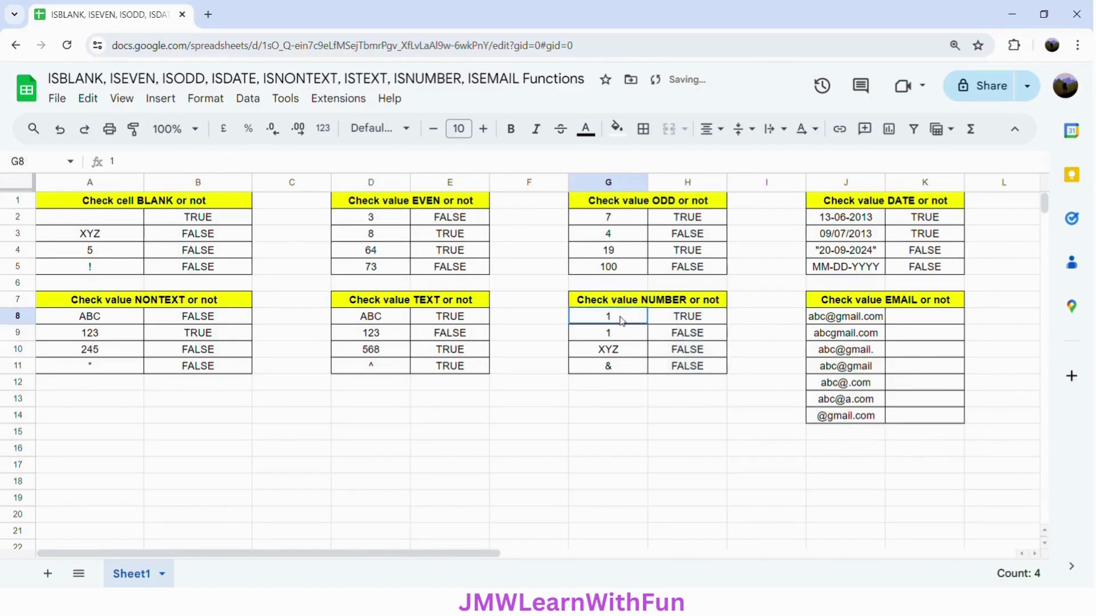
left_click(679, 320)
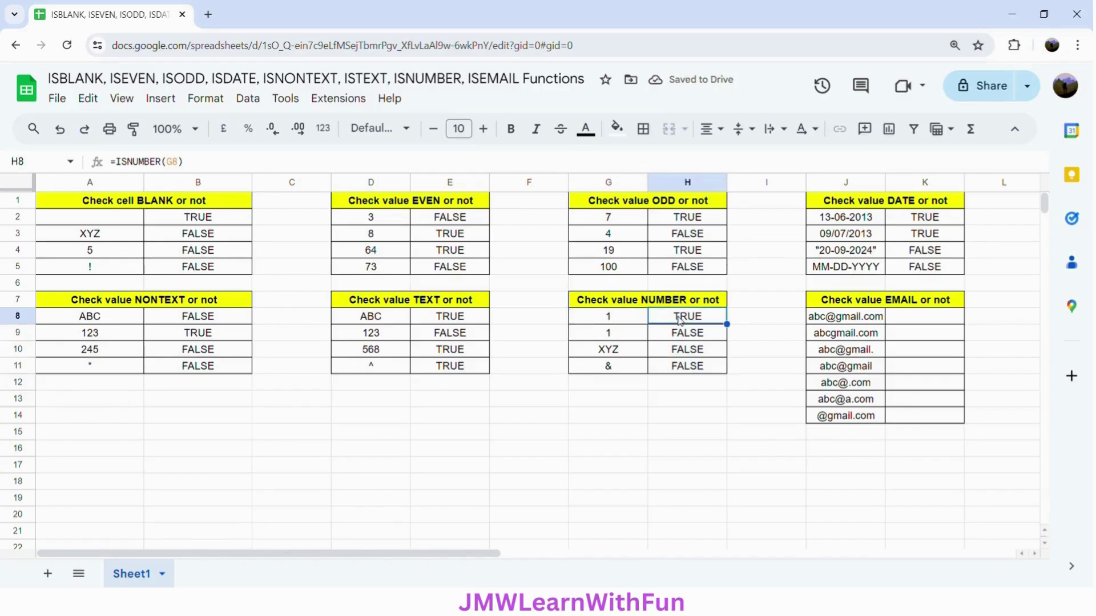
left_click(617, 336)
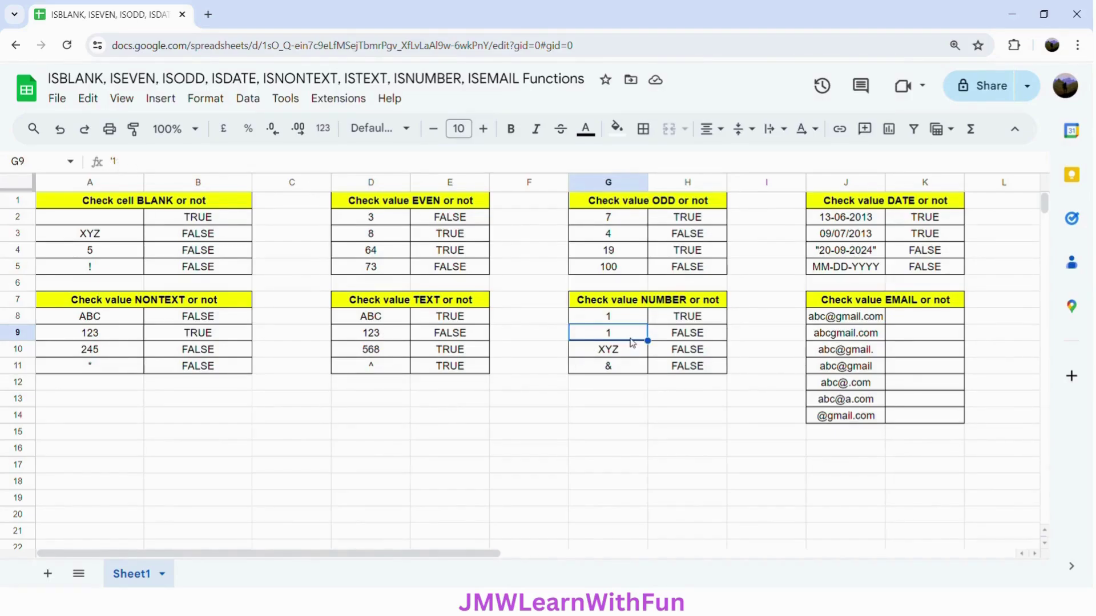
left_click(679, 338)
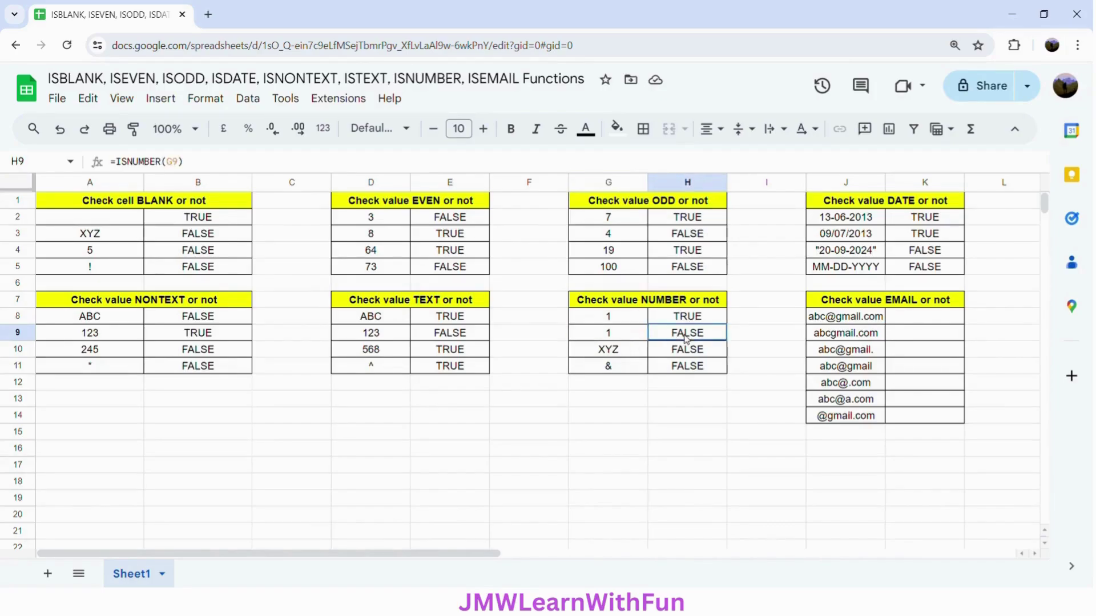
left_click(617, 354)
left_click(698, 351)
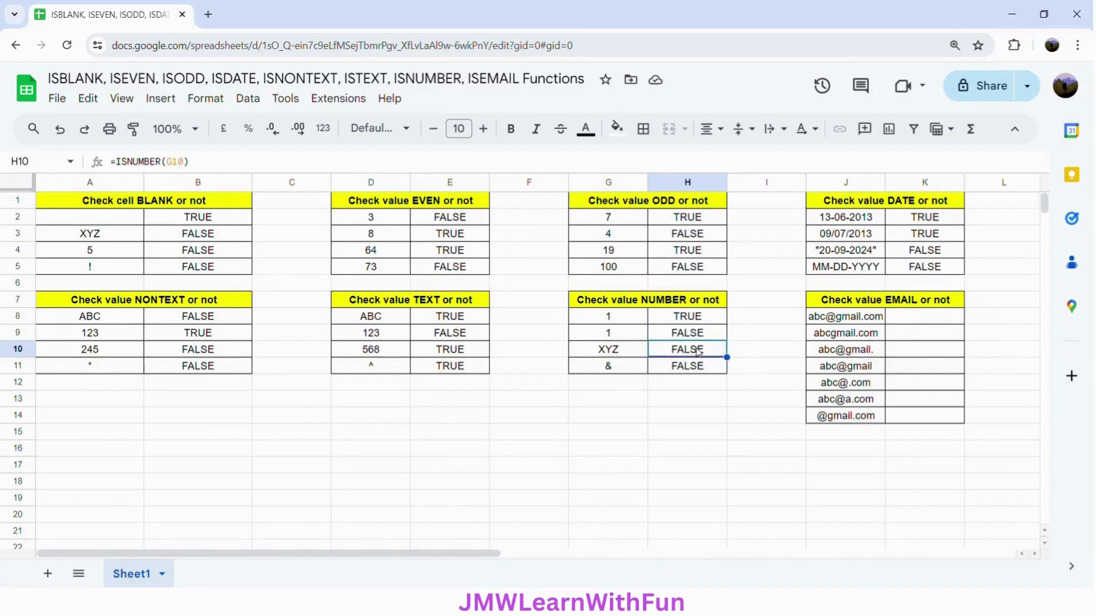
left_click(621, 368)
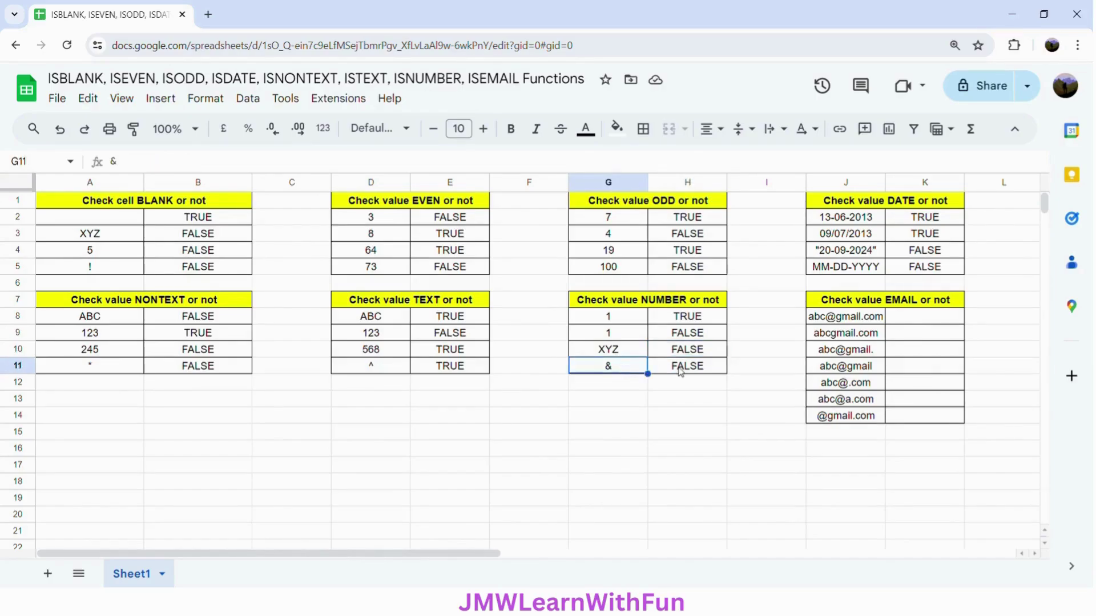
left_click(680, 370)
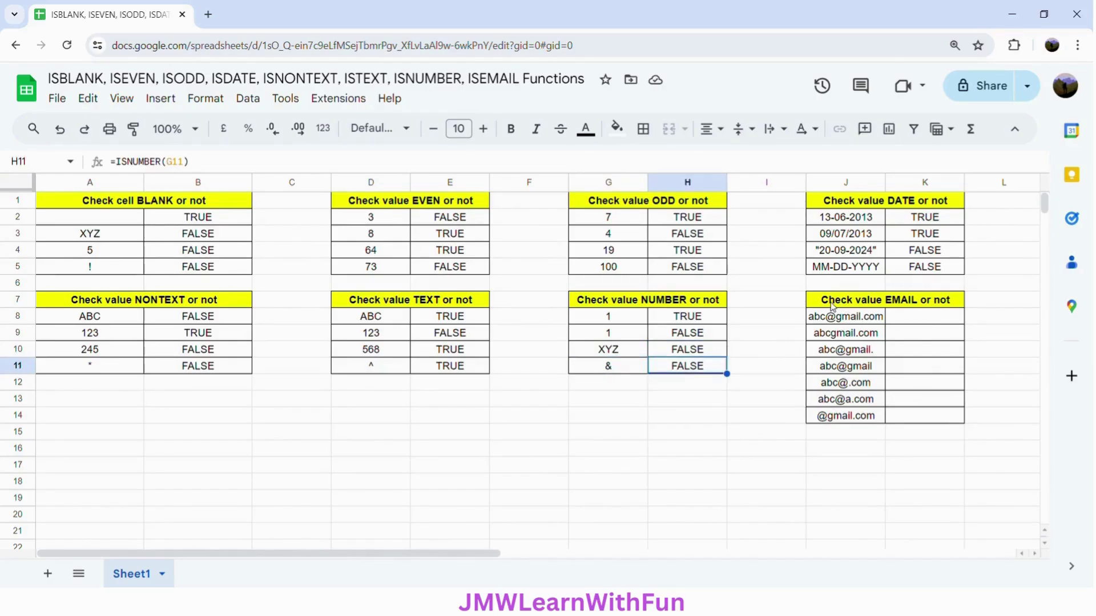
Enter =ISEMAIL(J8) in cell K8 and accept the suggested auto-fill for K9:K14
left_click(920, 304)
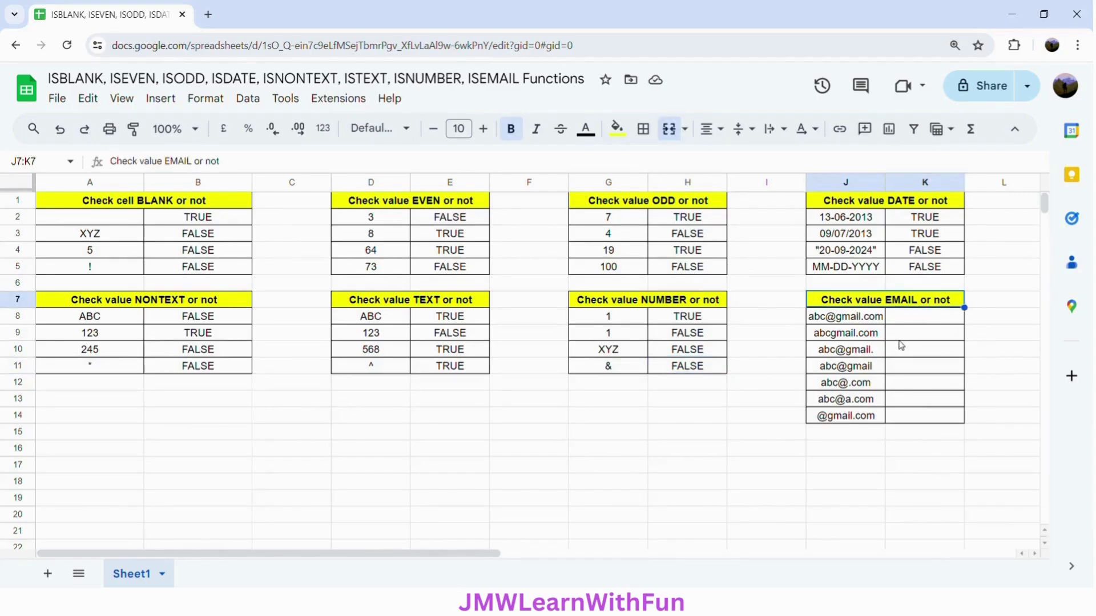
left_click(913, 322)
type("=")
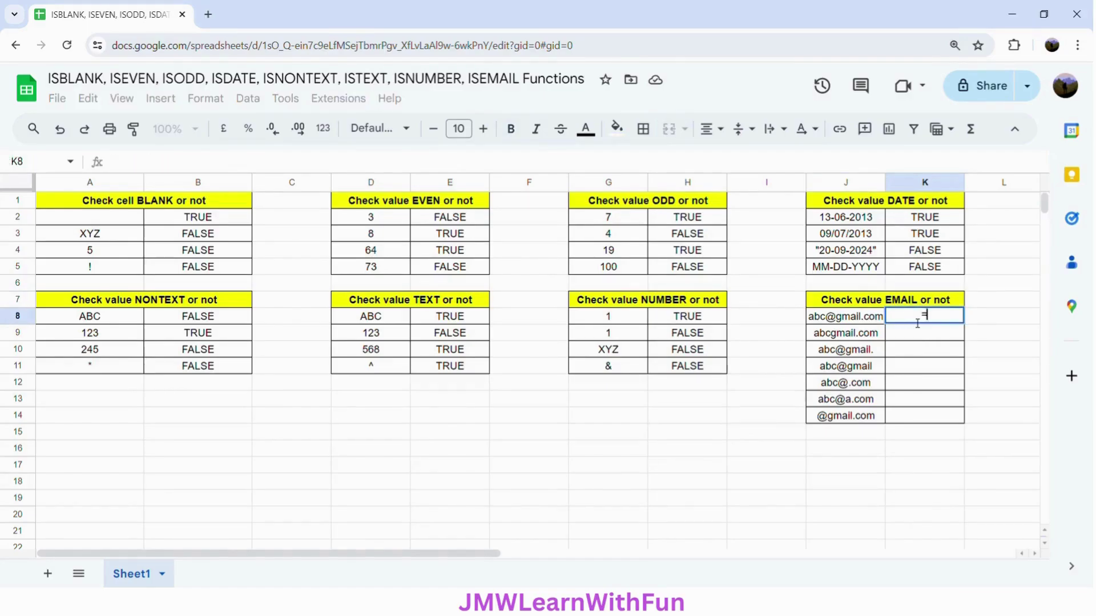
type("ISEMAIL")
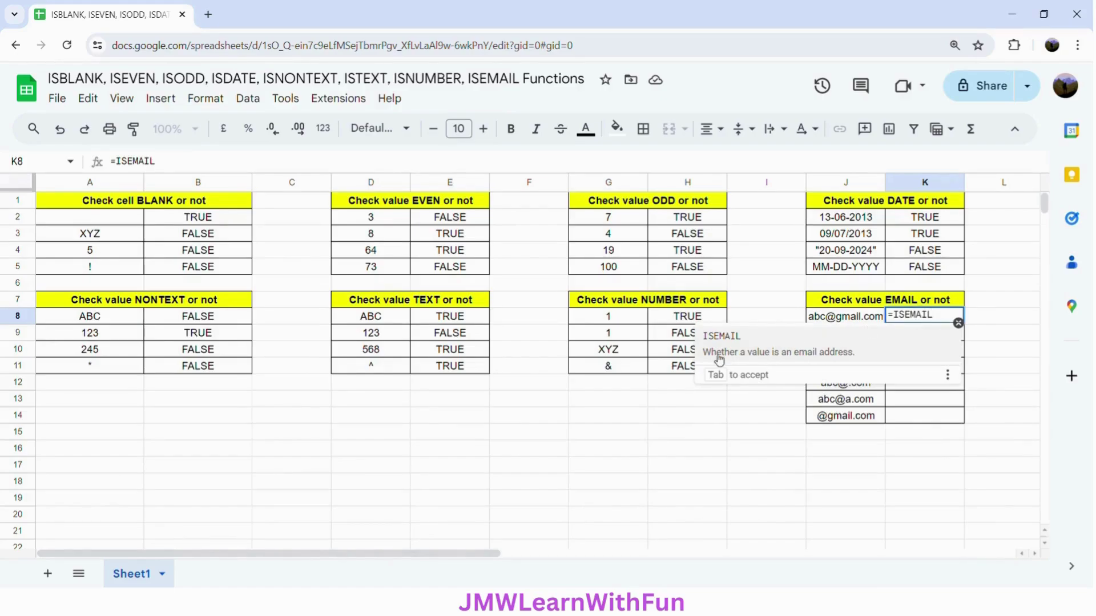
left_click(845, 361)
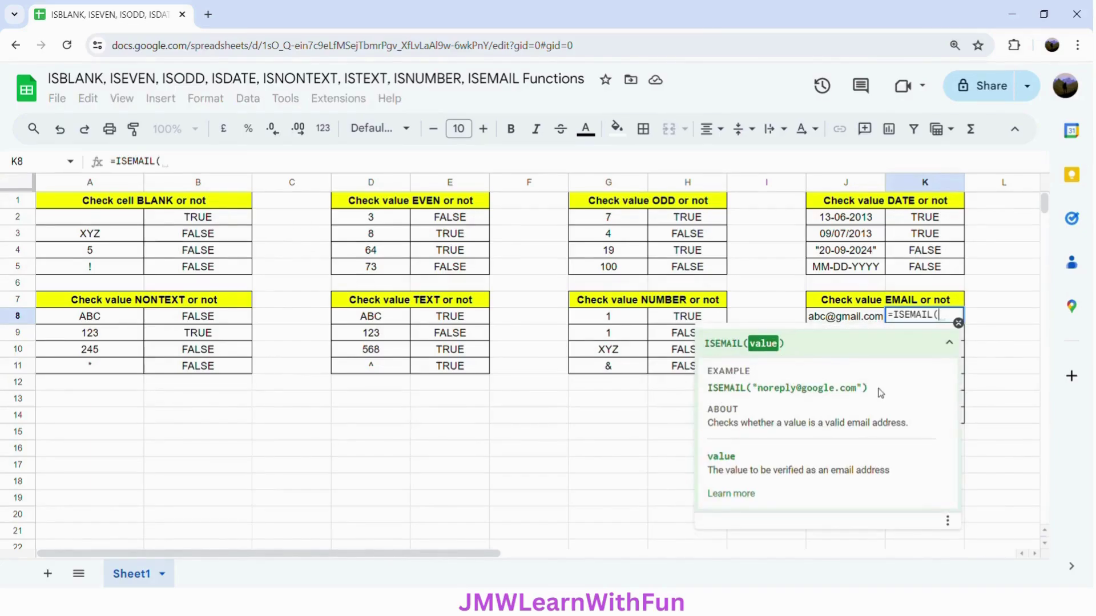
left_click(861, 318)
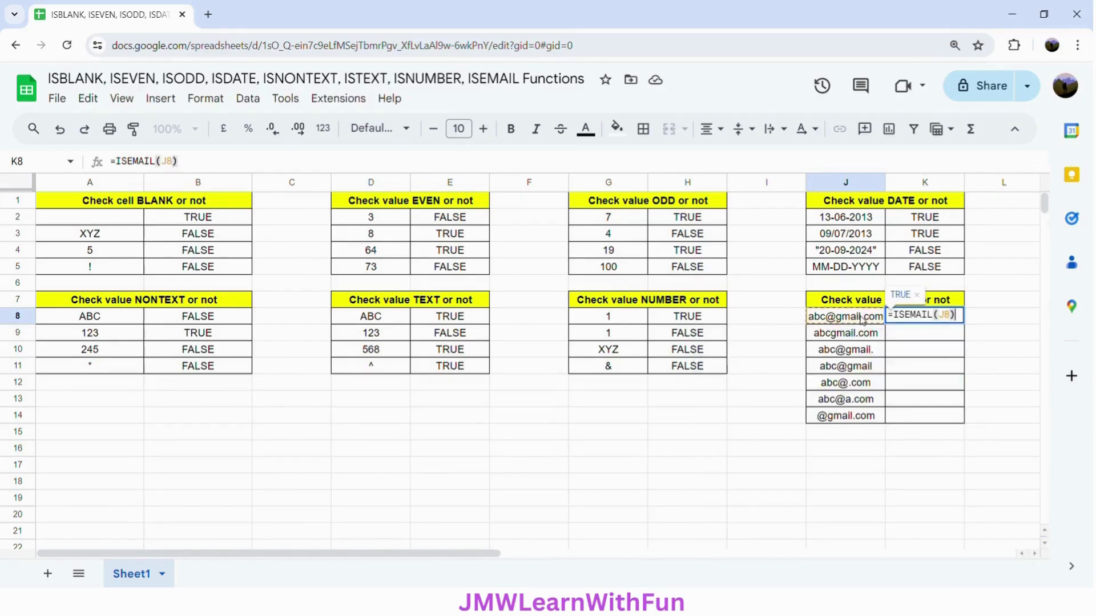
key("Return")
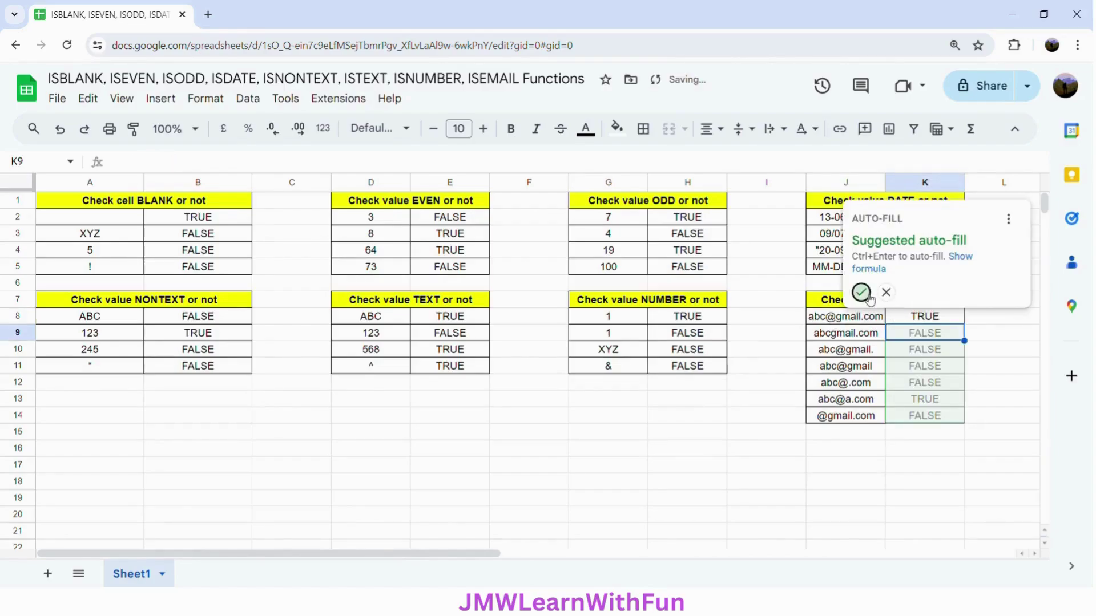
left_click(862, 292)
Check each entry in J8:J14 against its ISEMAIL result in column K
left_click(843, 323)
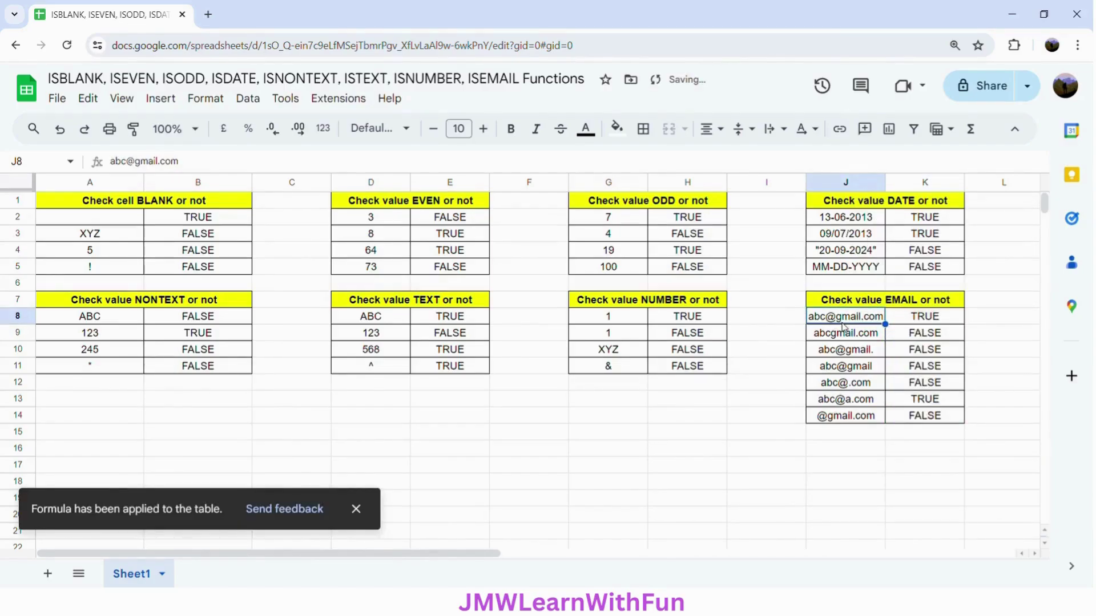
left_click(938, 318)
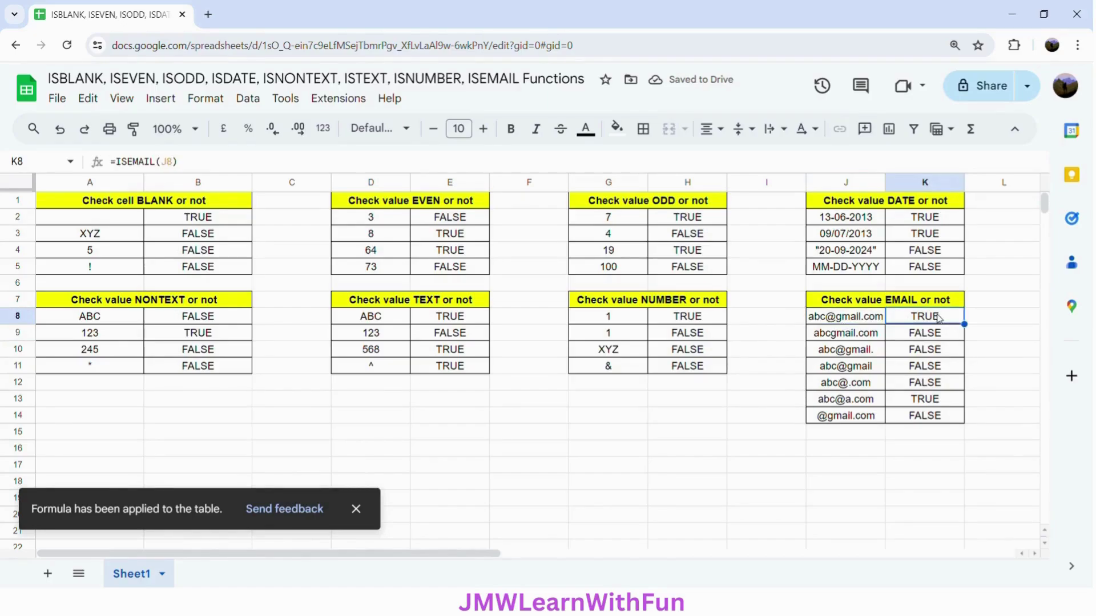
mouse_move(827, 325)
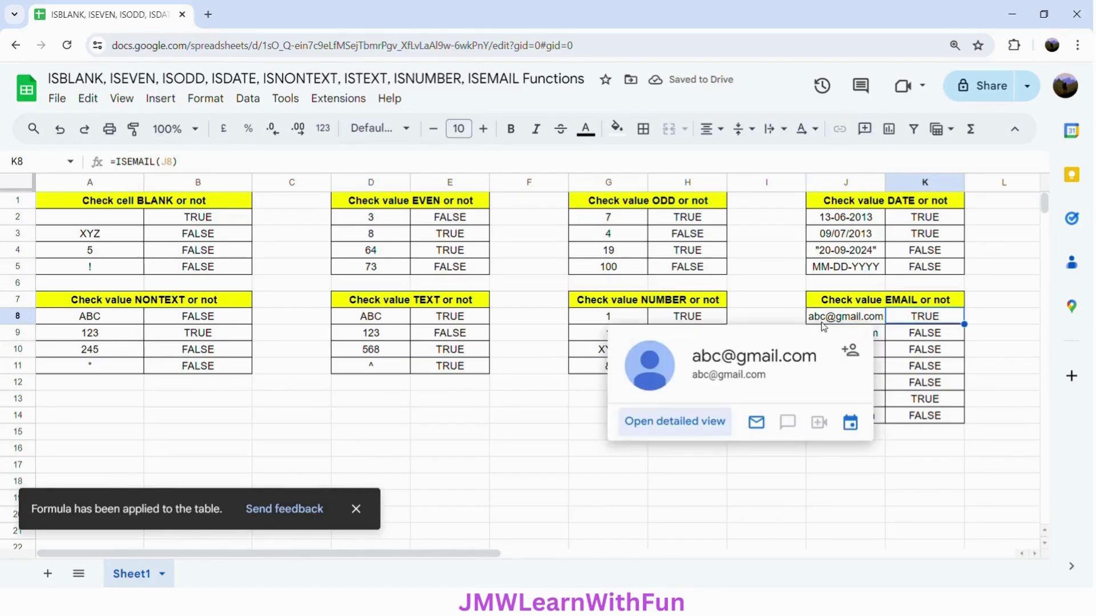
left_click(911, 340)
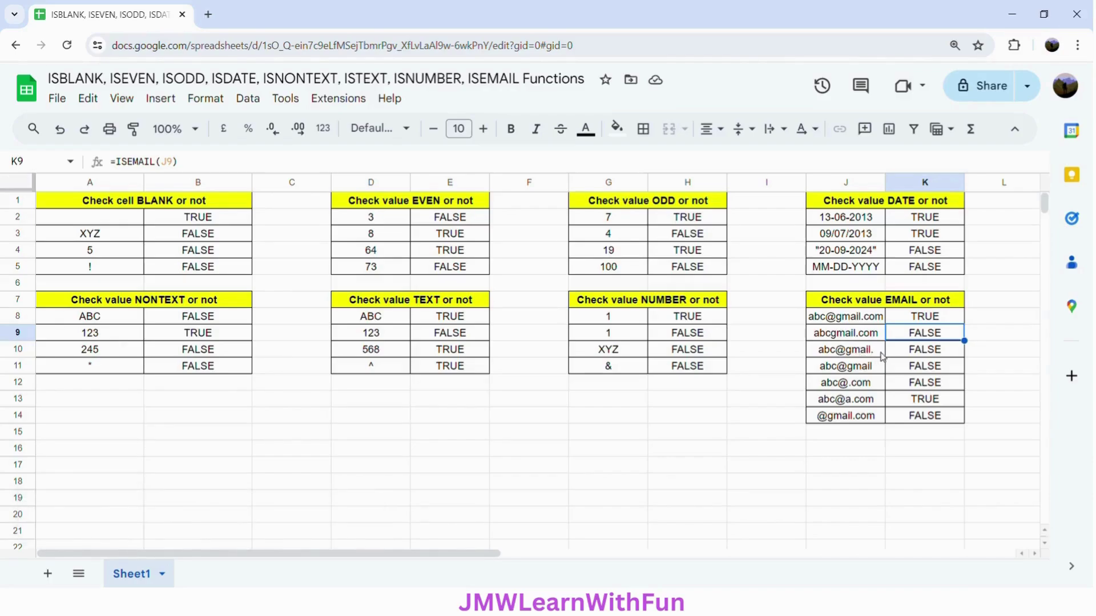
left_click(924, 352)
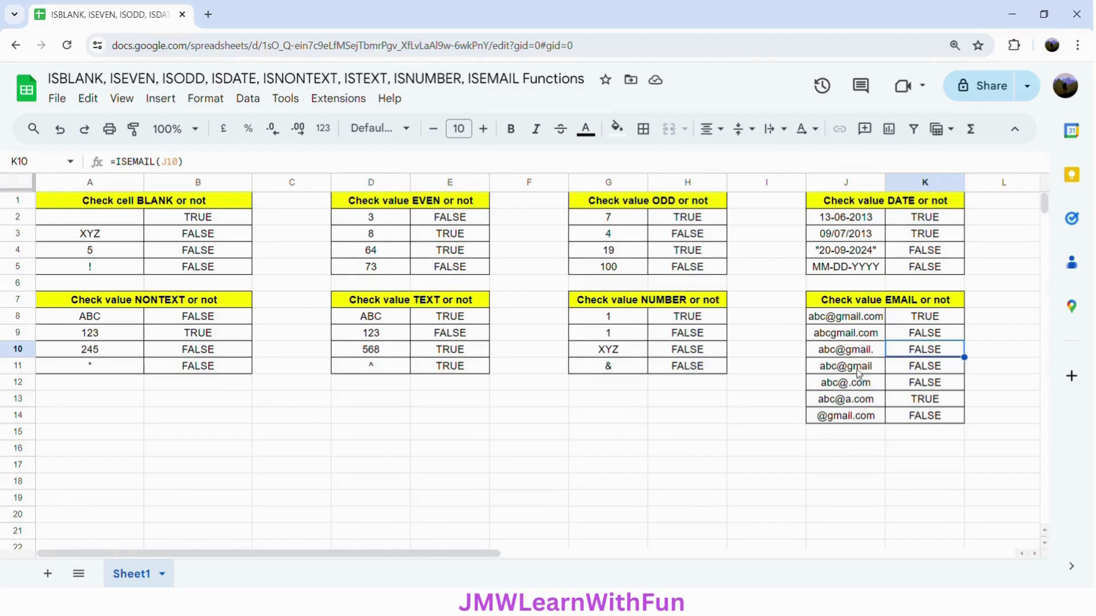
left_click(916, 370)
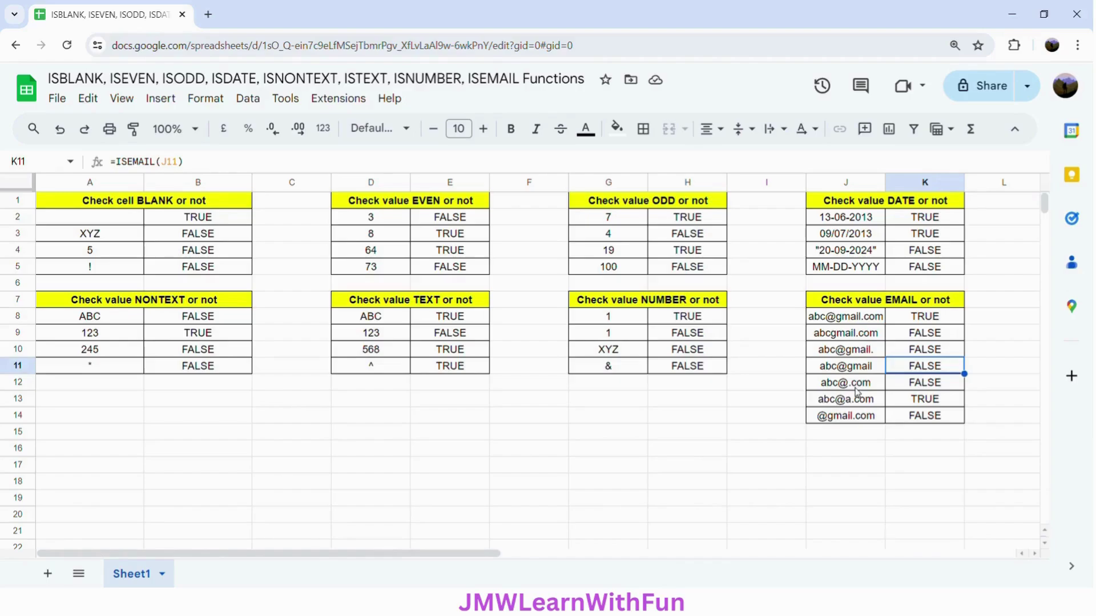
left_click(906, 386)
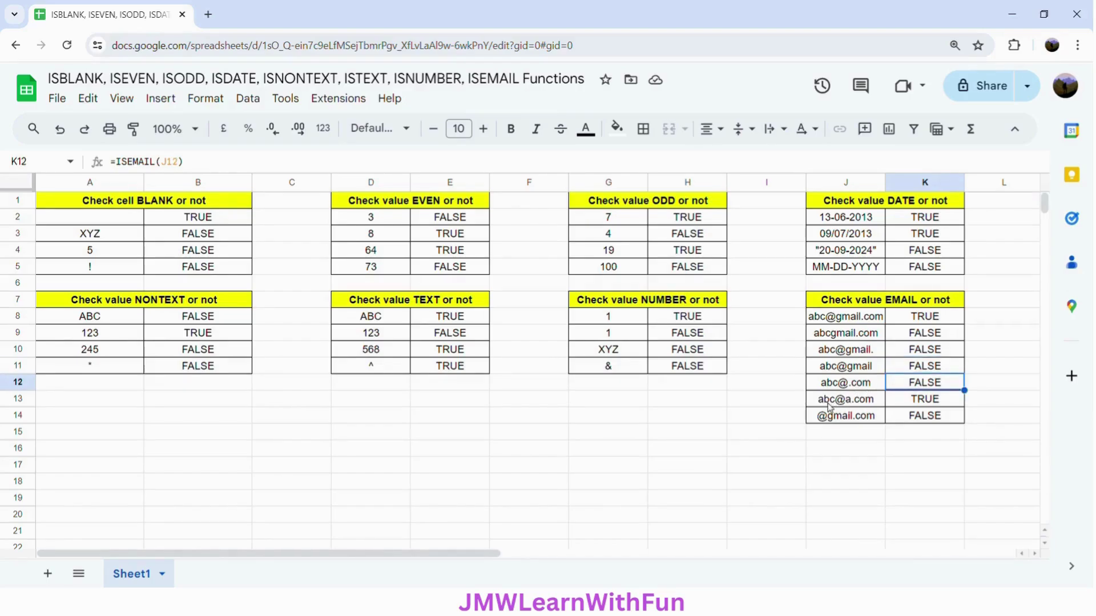
left_click(876, 405)
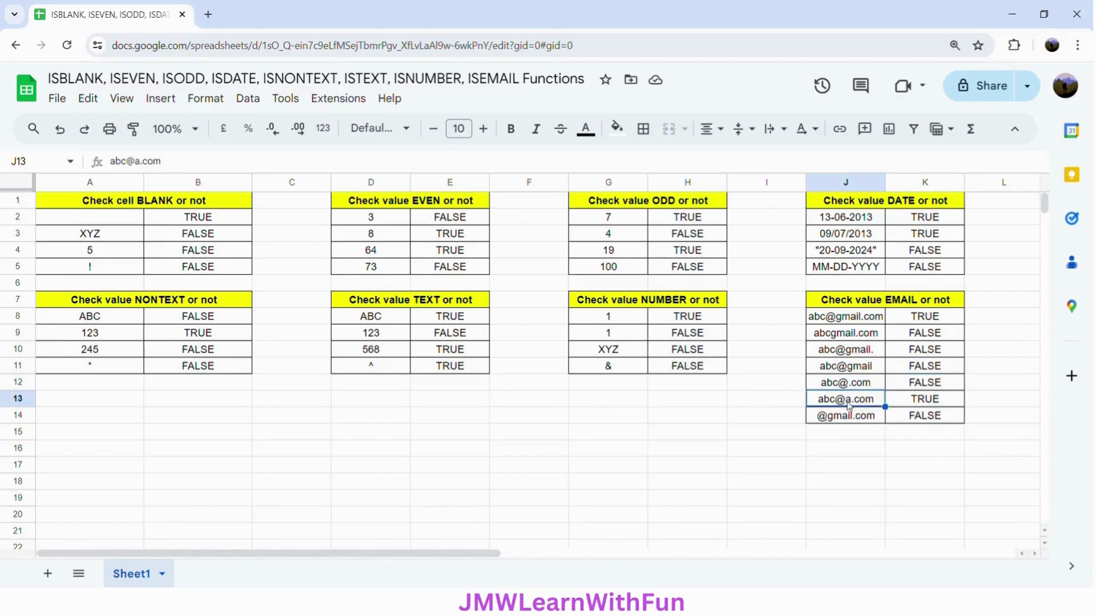
left_click(914, 403)
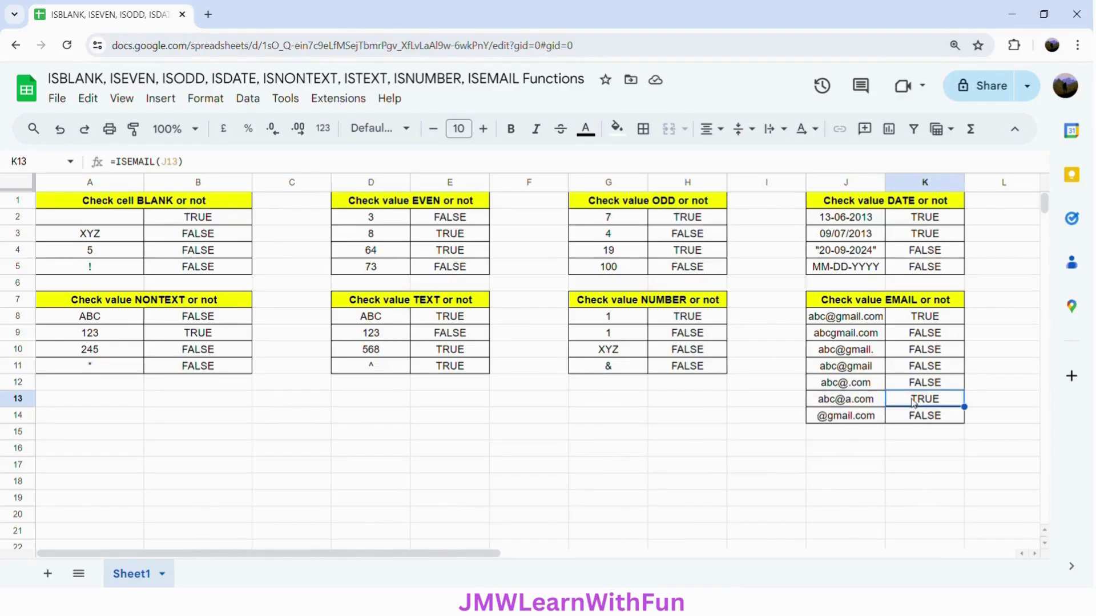
mouse_move(863, 403)
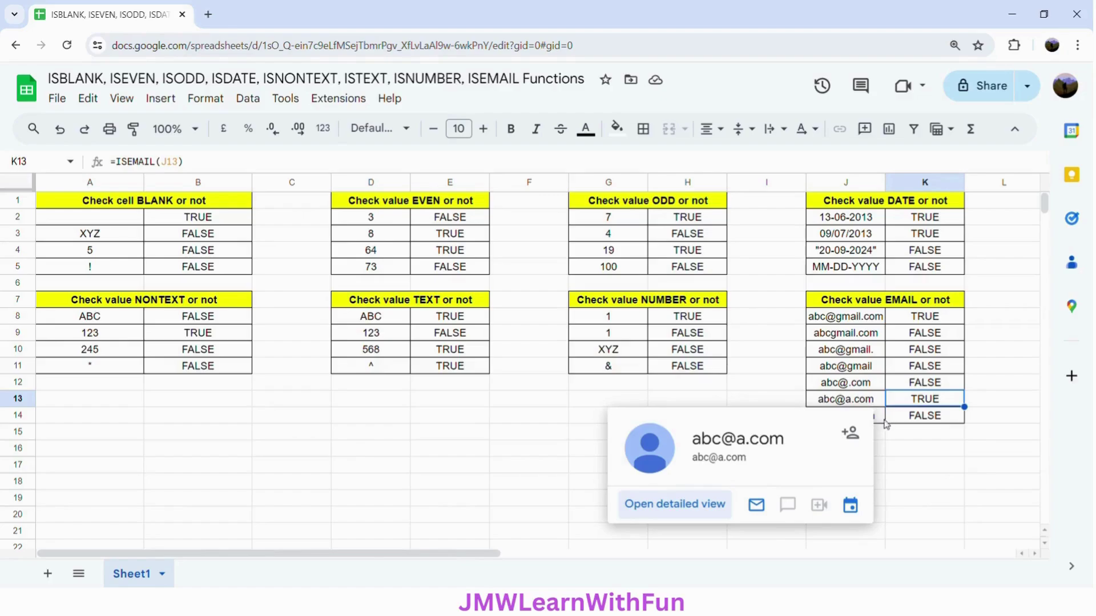
left_click(883, 422)
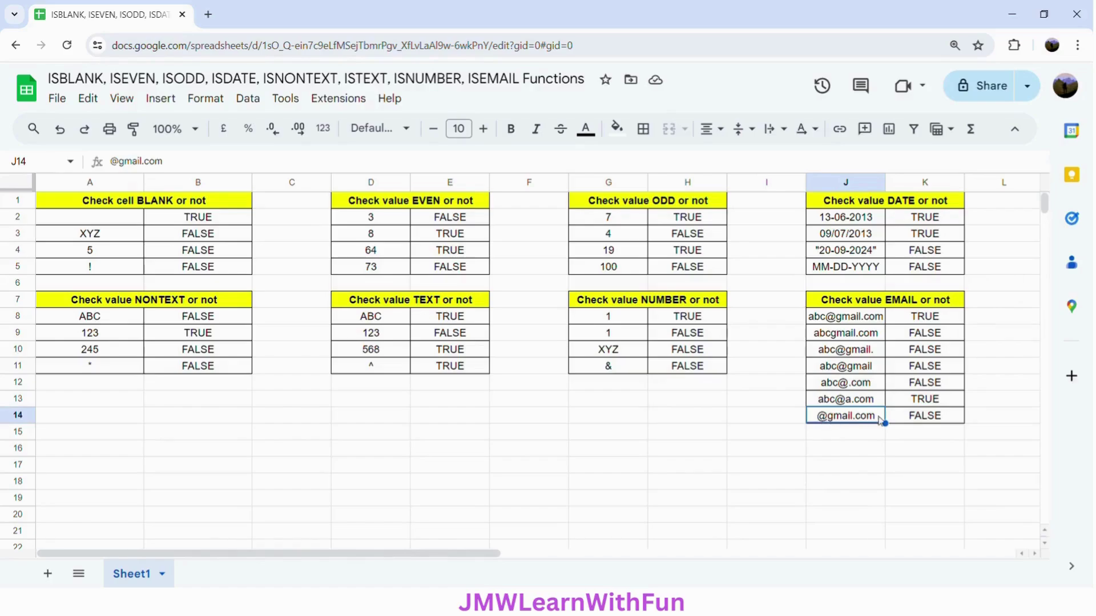
left_click(934, 423)
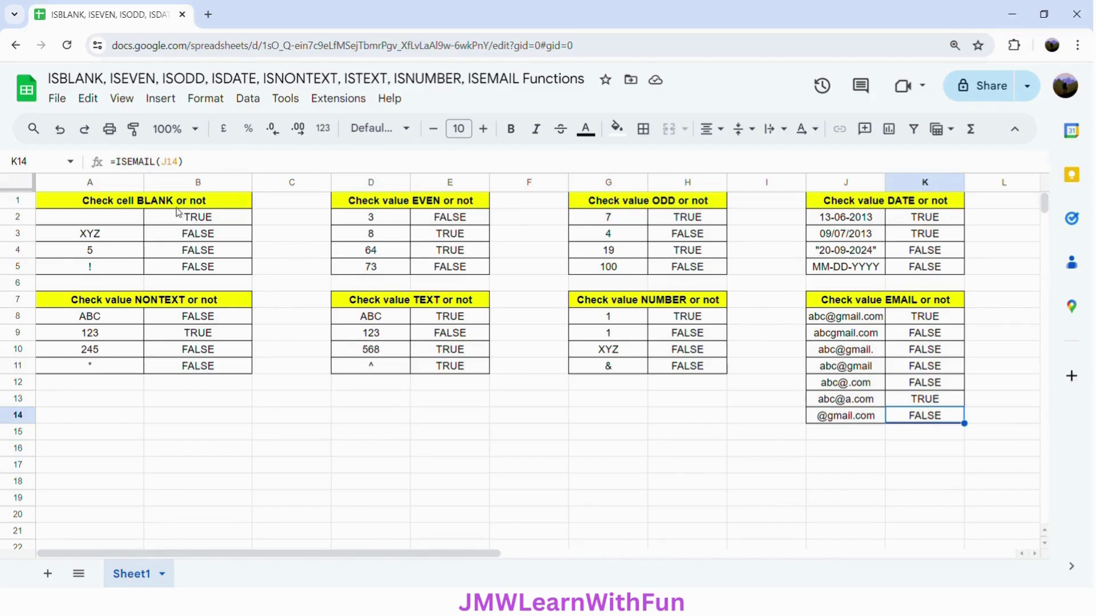
Review the first formula of all eight check tables, from ISBLANK in B2 through ISEMAIL in K8
left_click(188, 222)
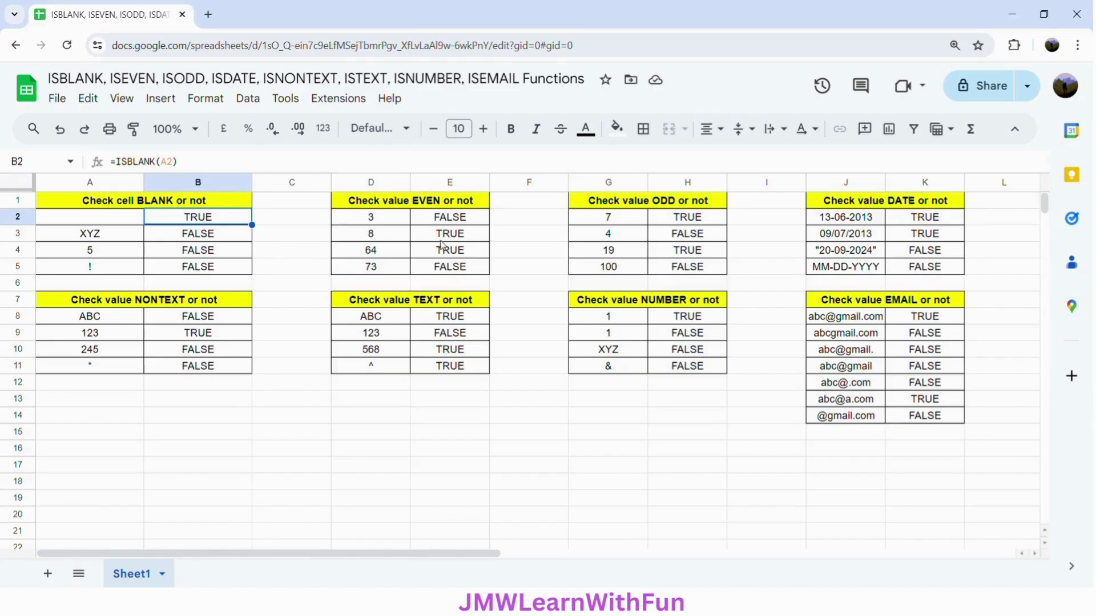
left_click(457, 224)
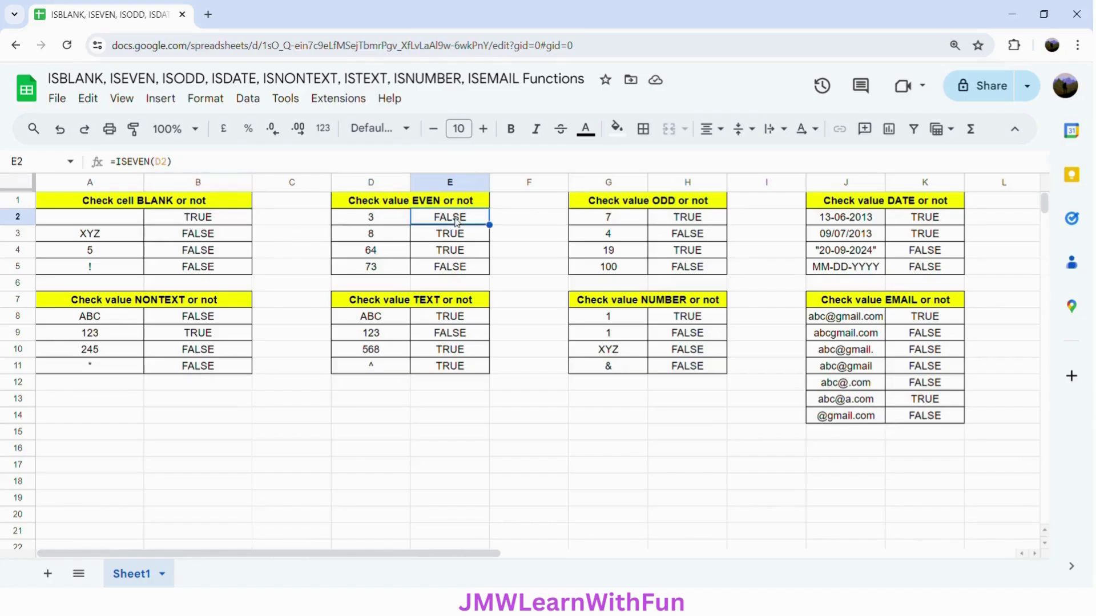
left_click(679, 224)
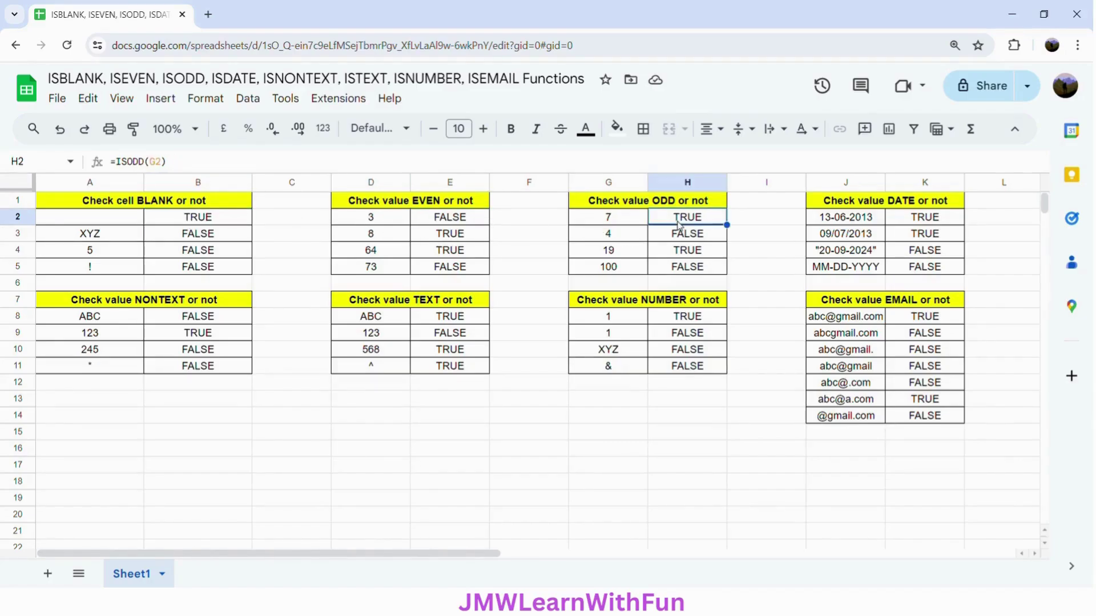
left_click(947, 223)
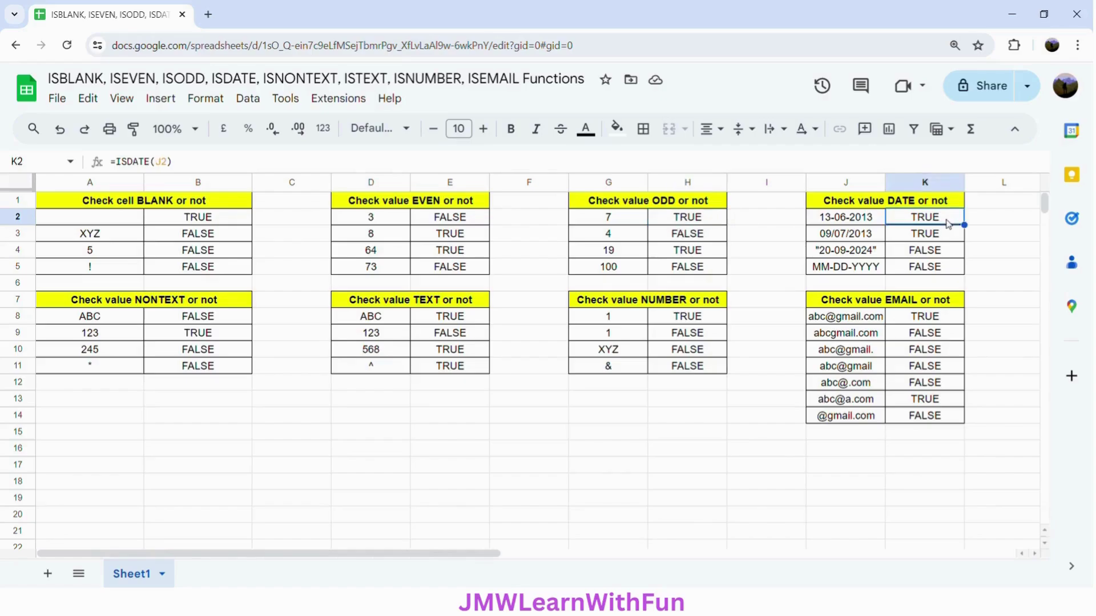
left_click(230, 323)
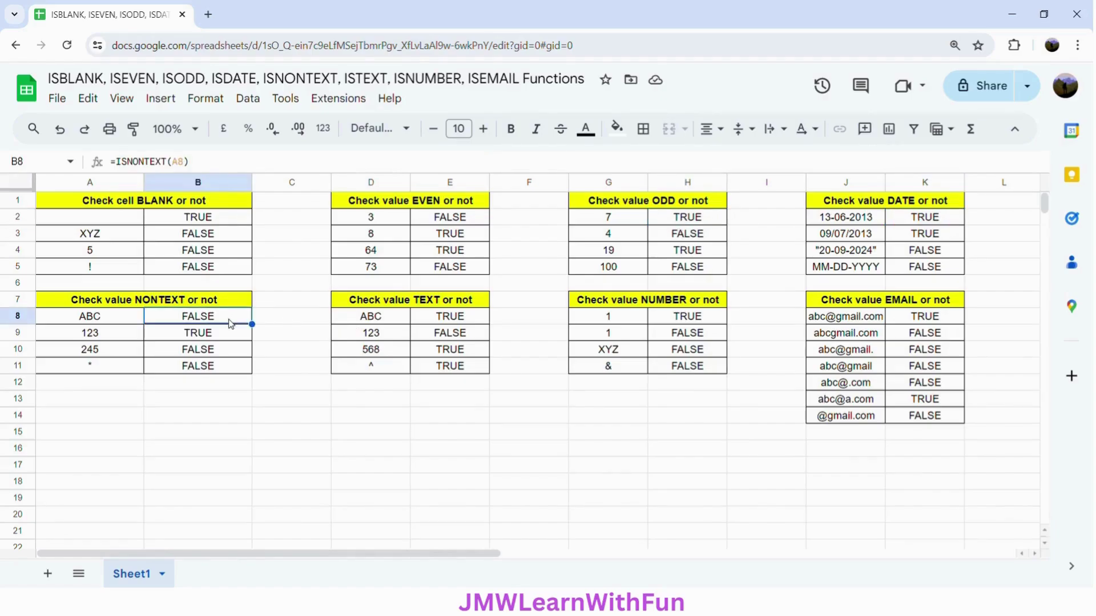
left_click(461, 321)
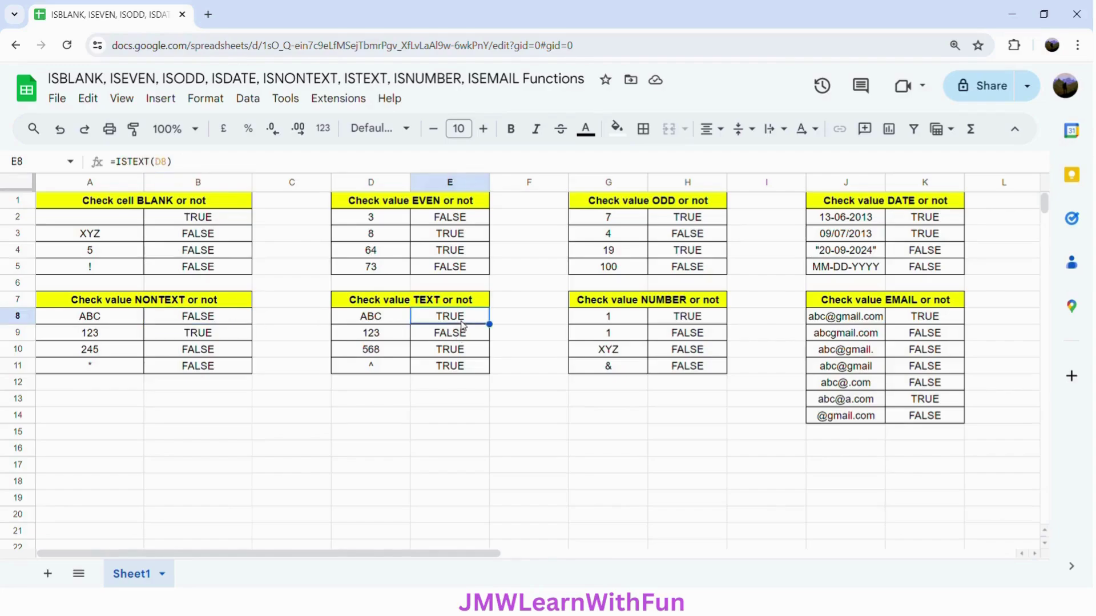
left_click(712, 322)
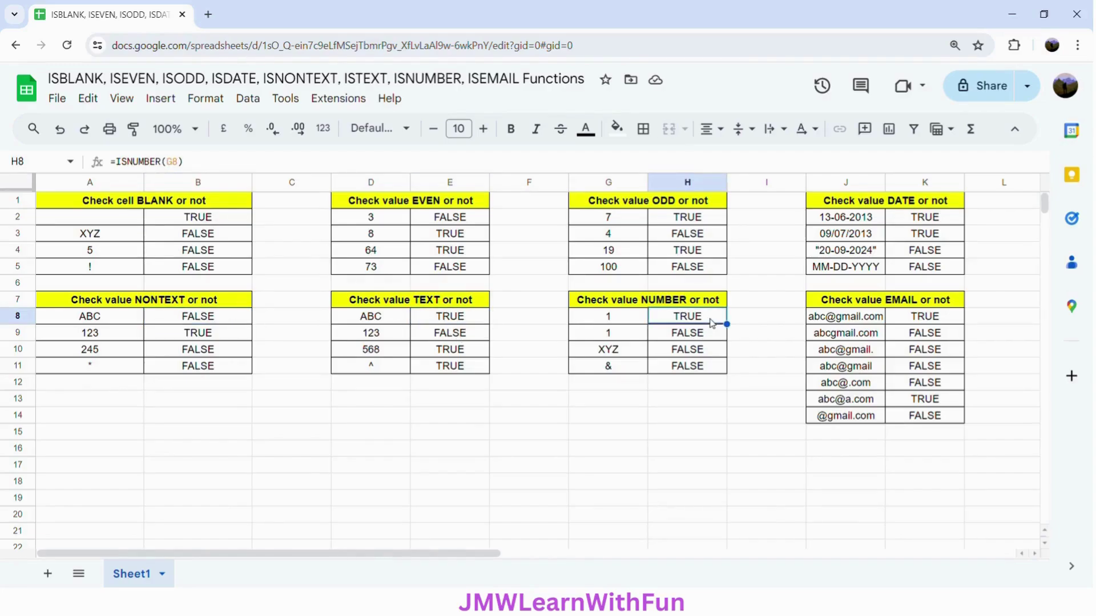
left_click(939, 323)
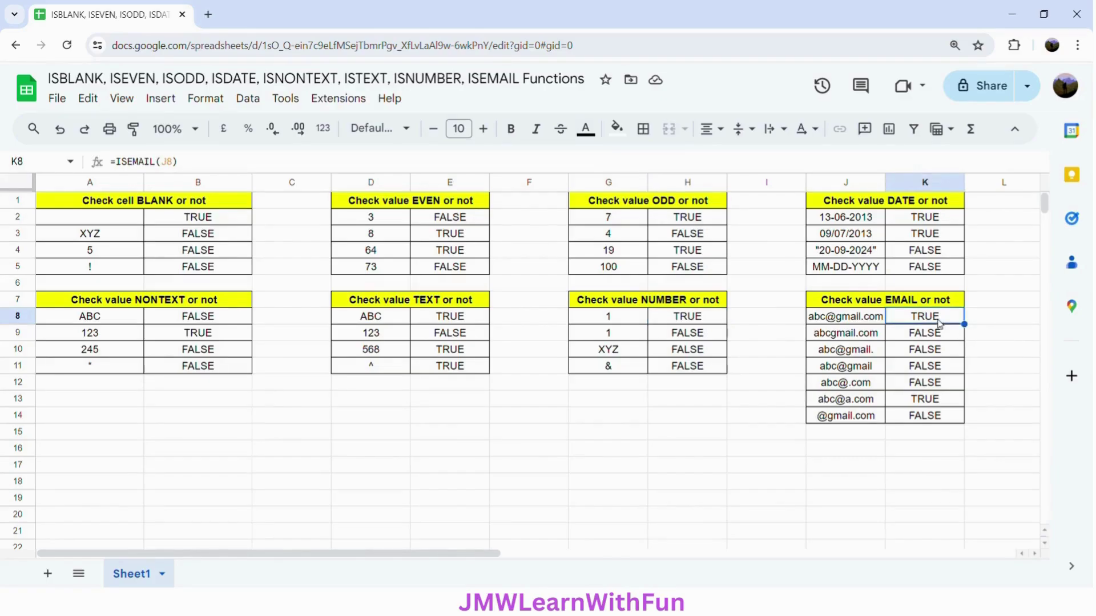